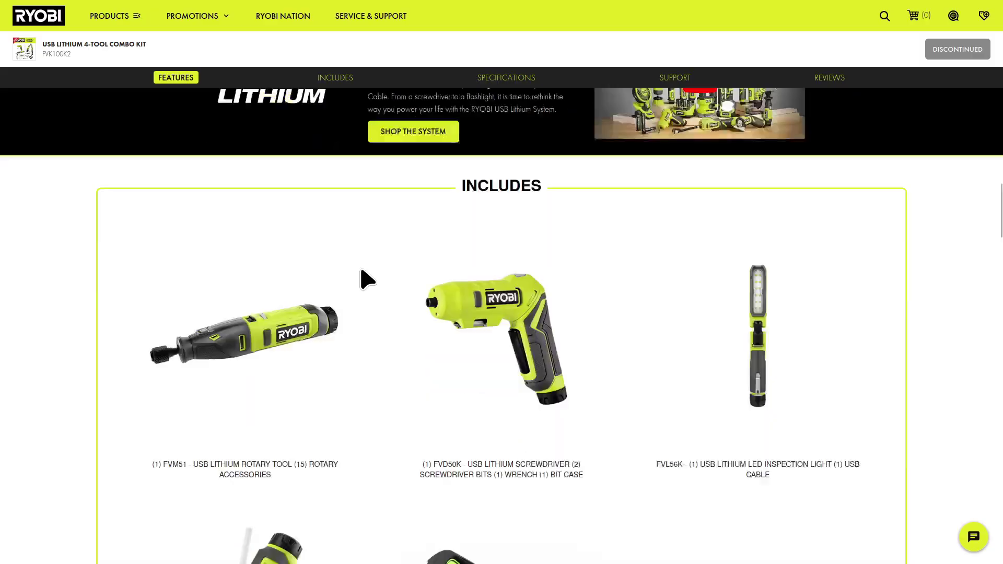
- Scroll the Ryobi USB kit page down to the Includes list of tools, battery and USB cable
{"action": "scroll", "coordinate": [363, 280], "scroll_direction": "down", "scroll_amount": 6}
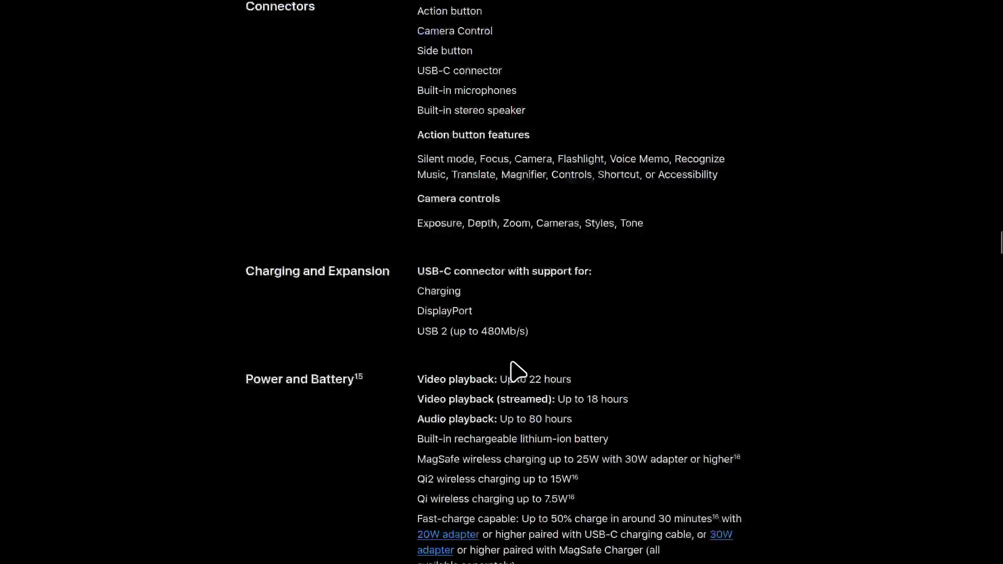
{"action": "scroll", "coordinate": [513, 372], "scroll_direction": "down", "scroll_amount": 5}
{"action": "left_click_drag", "start_coordinate": [422, 277], "coordinate": [539, 304]}
{"action": "left_click", "coordinate": [664, 290]}
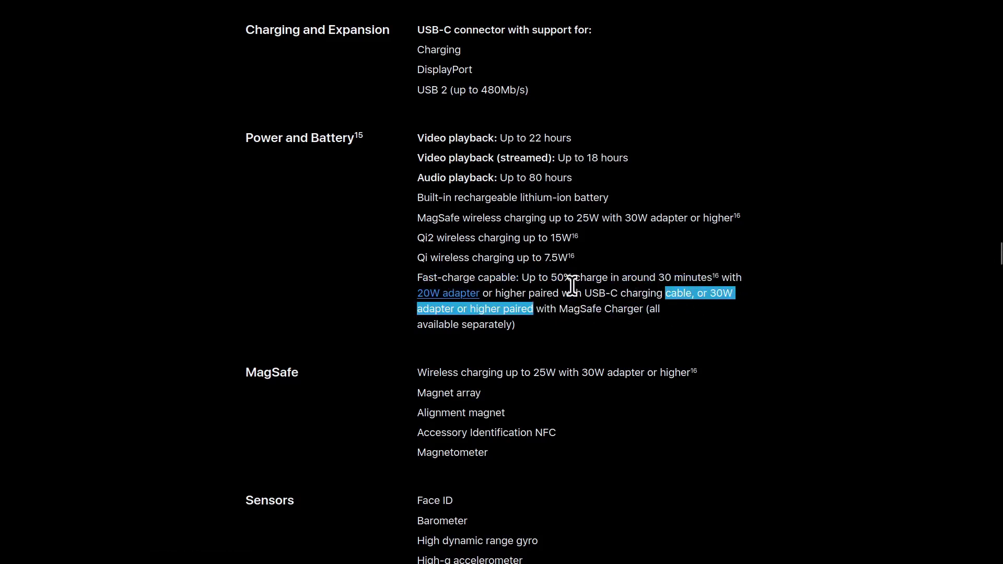
{"action": "left_click", "coordinate": [572, 313]}
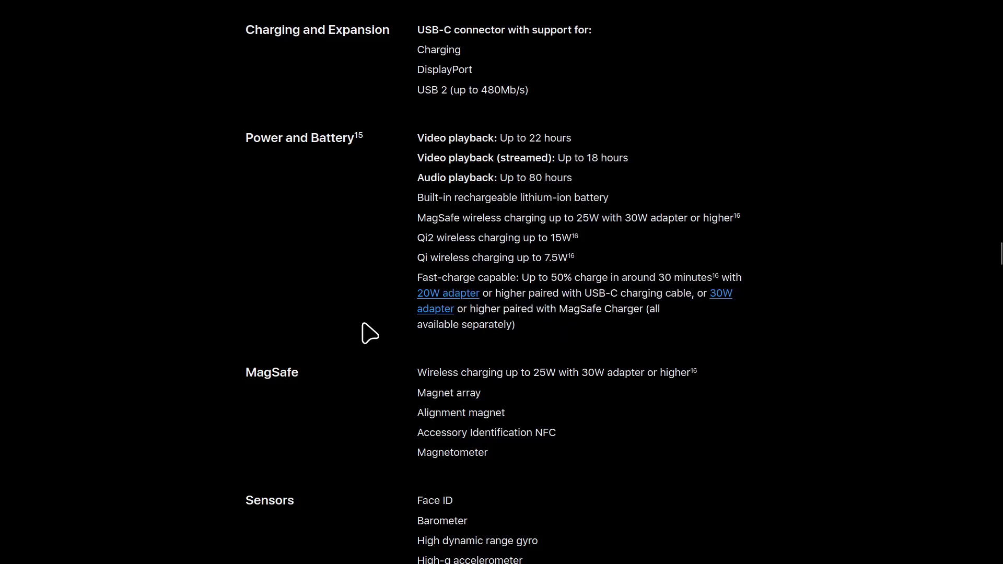
{"action": "scroll", "coordinate": [403, 349], "scroll_direction": "up", "scroll_amount": 4}
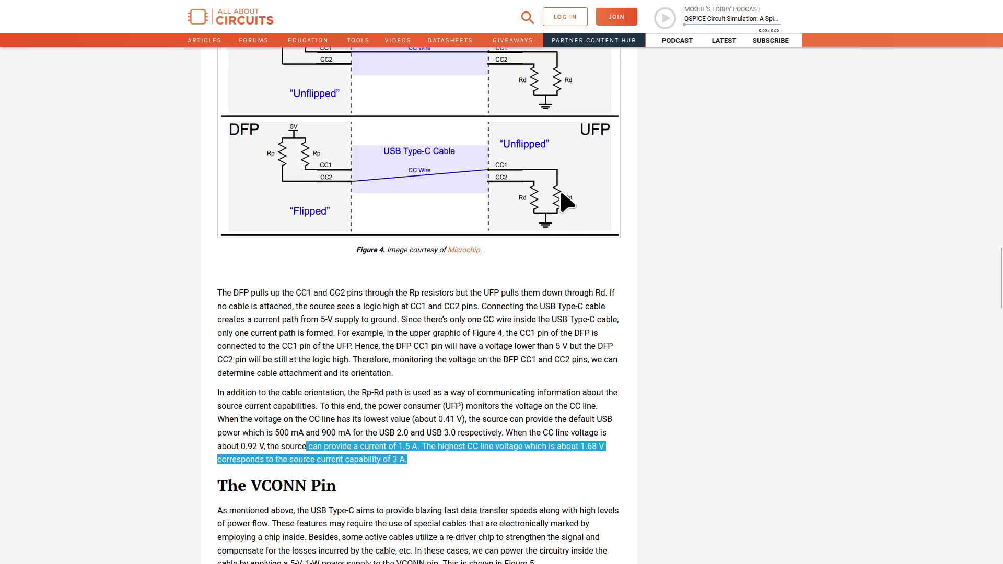
{"action": "left_click", "coordinate": [388, 446]}
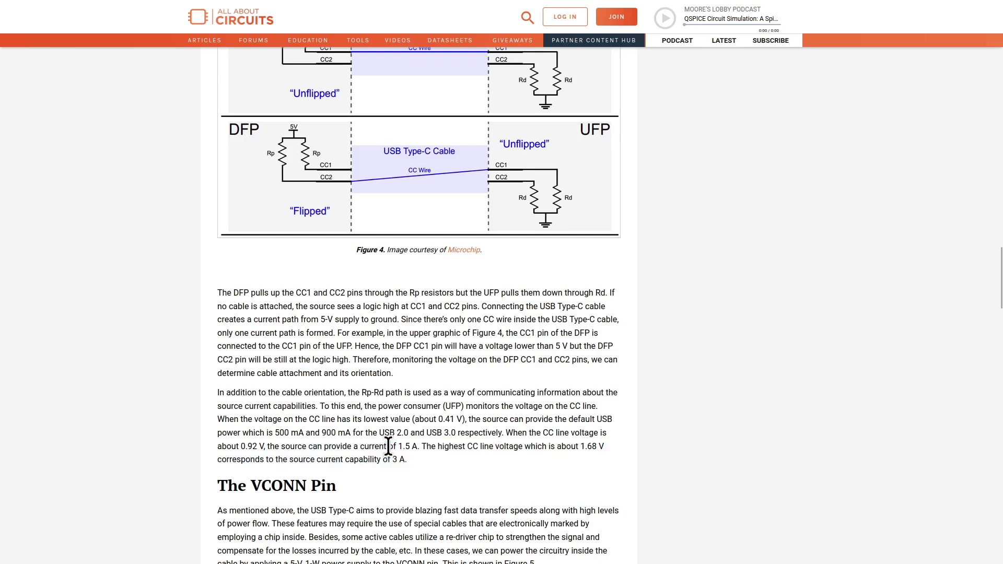
{"action": "left_click_drag", "start_coordinate": [416, 448], "coordinate": [243, 446]}
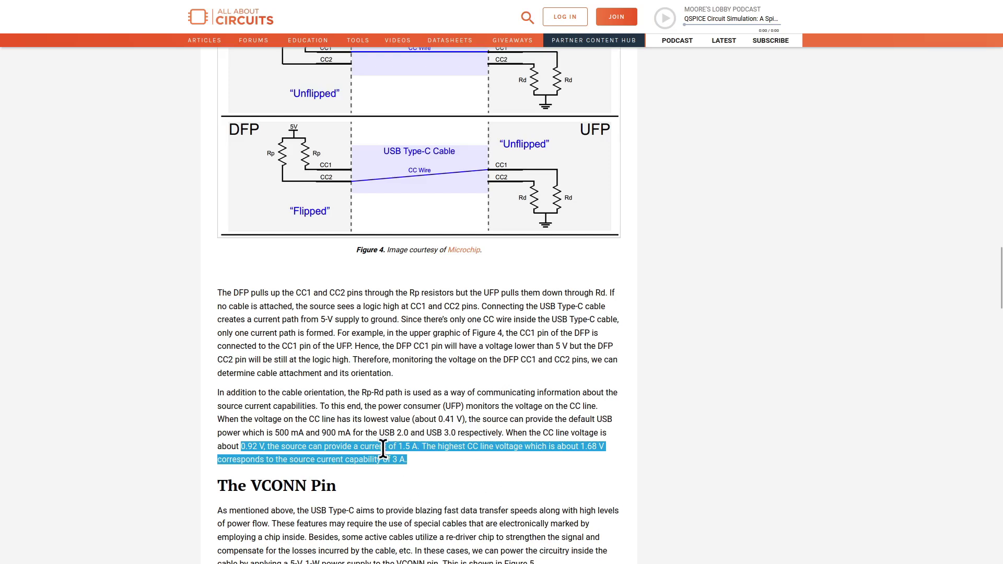
{"action": "left_click", "coordinate": [280, 452]}
{"action": "left_click_drag", "start_coordinate": [248, 445], "coordinate": [411, 448]}
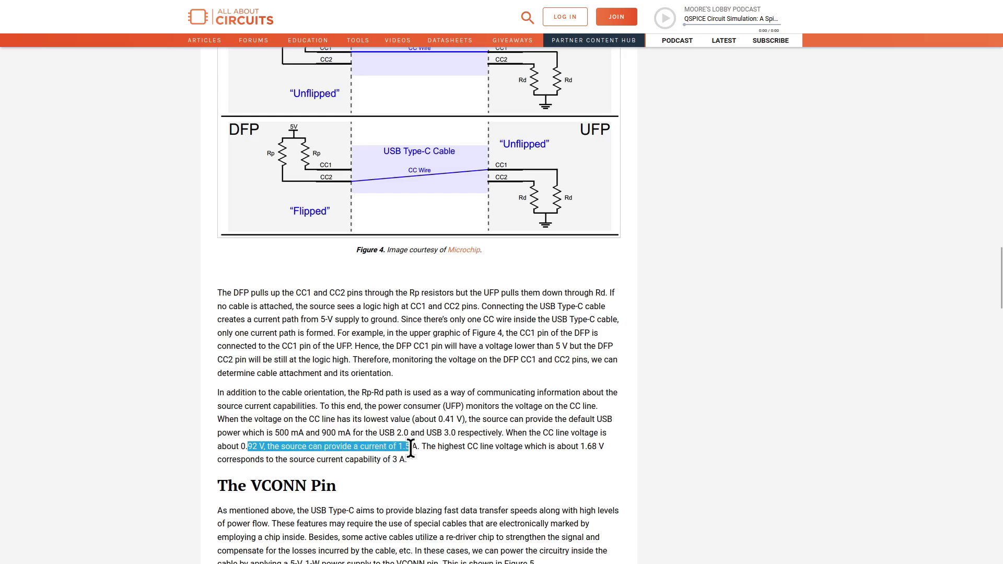
{"action": "left_click", "coordinate": [245, 446]}
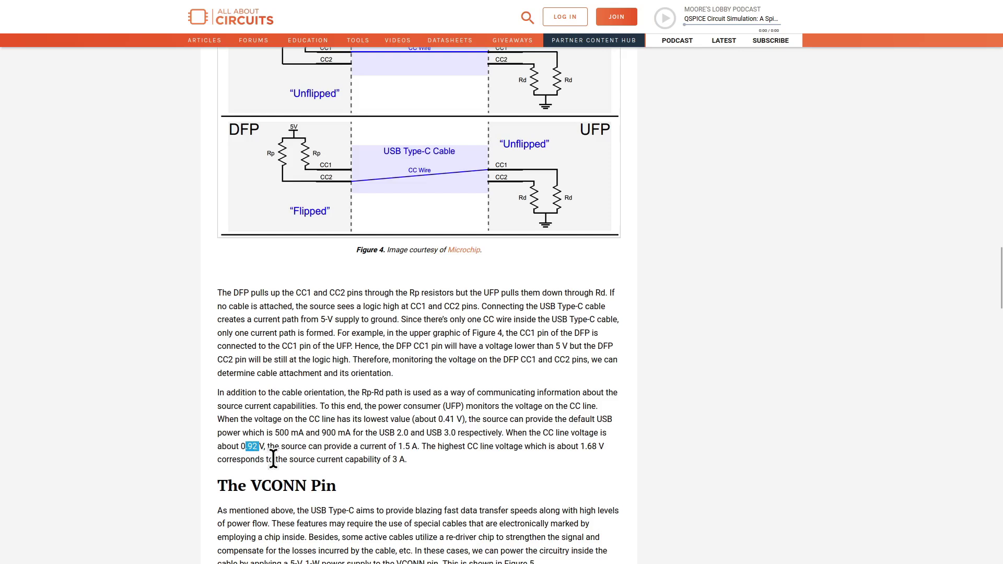
{"action": "left_click_drag", "start_coordinate": [418, 448], "coordinate": [389, 447]}
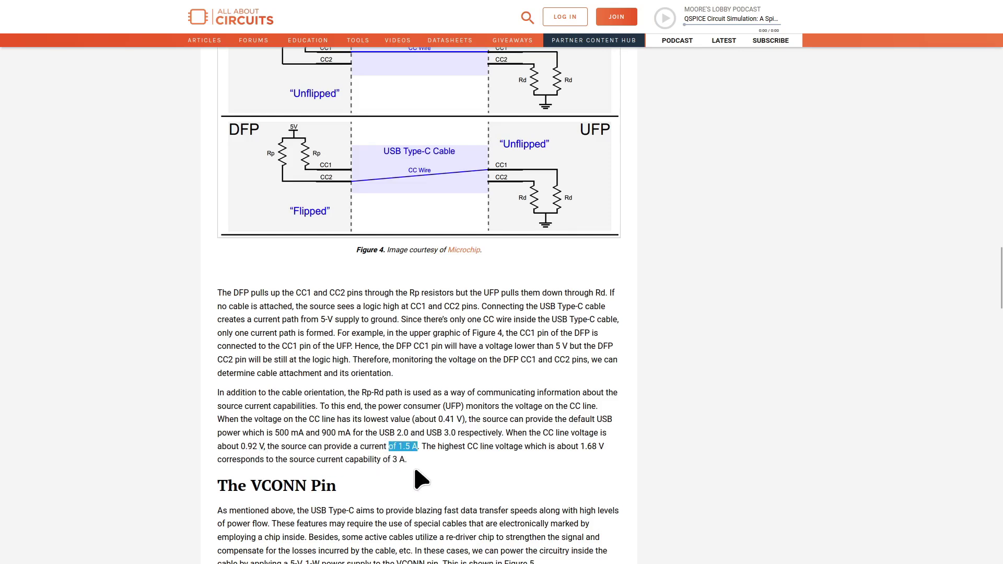
{"action": "left_click_drag", "start_coordinate": [605, 448], "coordinate": [580, 447]}
{"action": "left_click", "coordinate": [472, 460]}
{"action": "left_click_drag", "start_coordinate": [405, 460], "coordinate": [386, 406]}
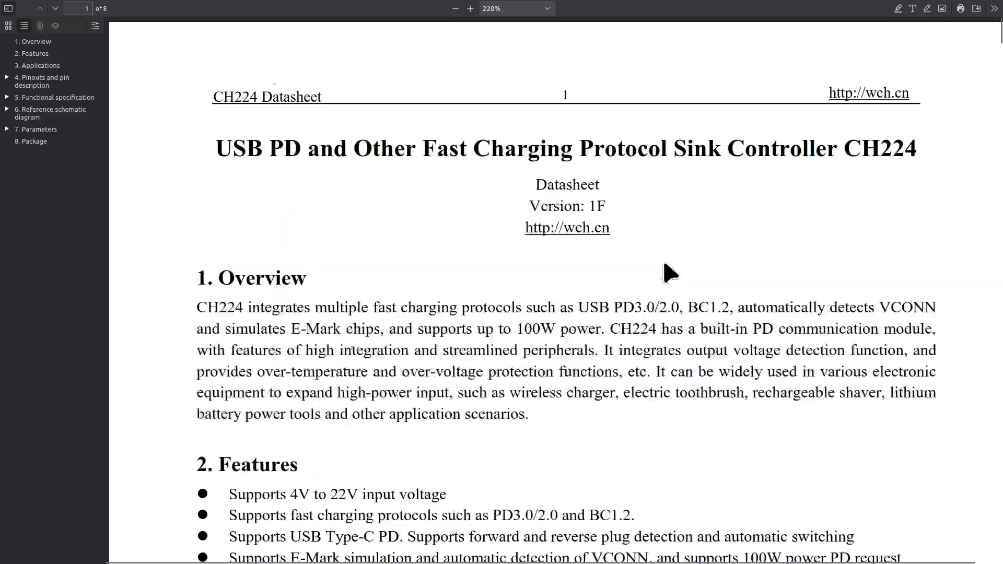
- Highlight 'USB' in the CH224 datasheet title and scroll down toward section 4.1 pinouts
{"action": "left_click_drag", "start_coordinate": [217, 150], "coordinate": [268, 149]}
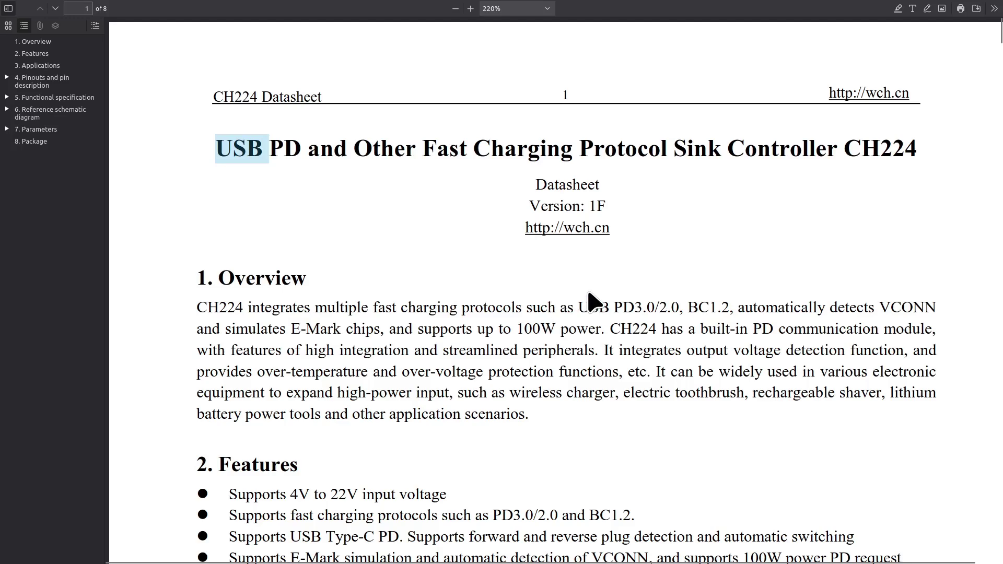
{"action": "scroll", "coordinate": [531, 302], "scroll_direction": "down", "scroll_amount": 15}
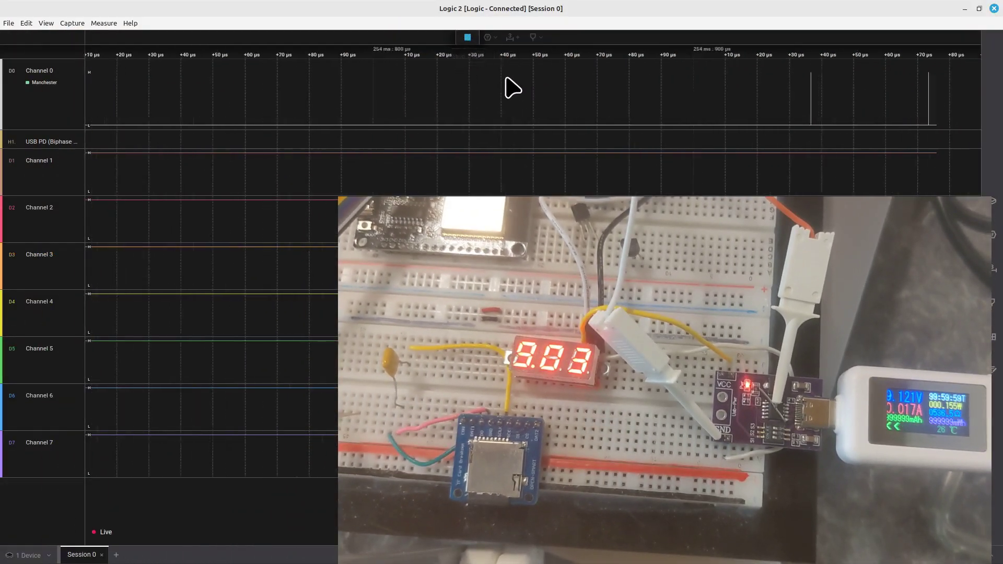
- Take a fresh live capture of the CC line on Channel 0, then stop it
{"action": "scroll", "coordinate": [658, 115], "scroll_direction": "up", "scroll_amount": 2}
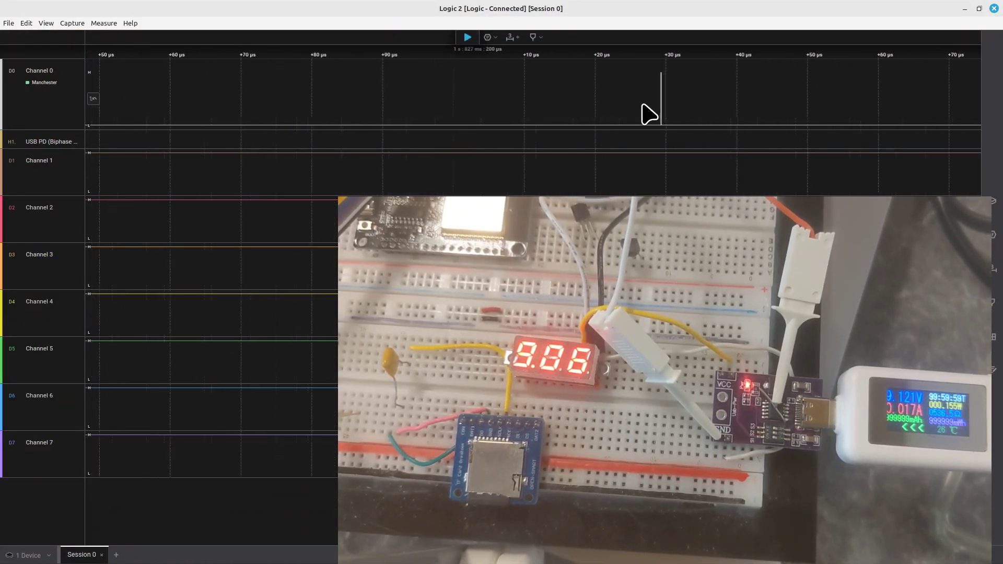
{"action": "scroll", "coordinate": [649, 108], "scroll_direction": "down", "scroll_amount": 6}
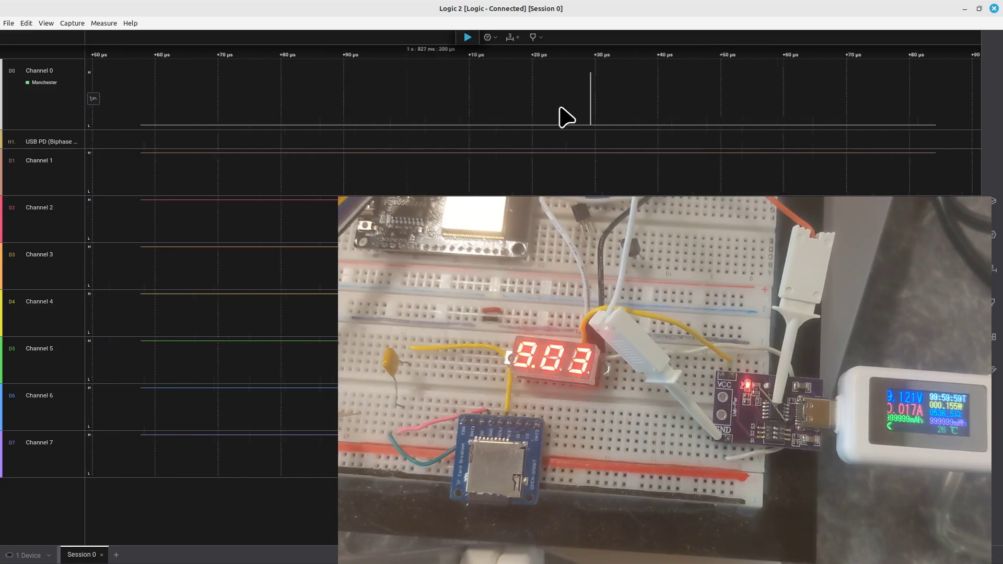
{"action": "left_click", "coordinate": [467, 38]}
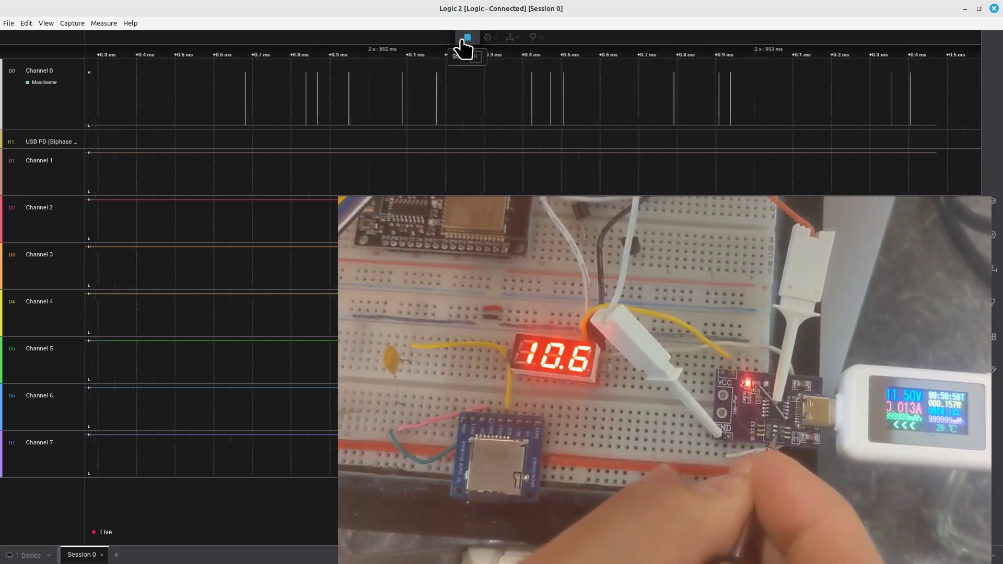
{"action": "left_click", "coordinate": [467, 37]}
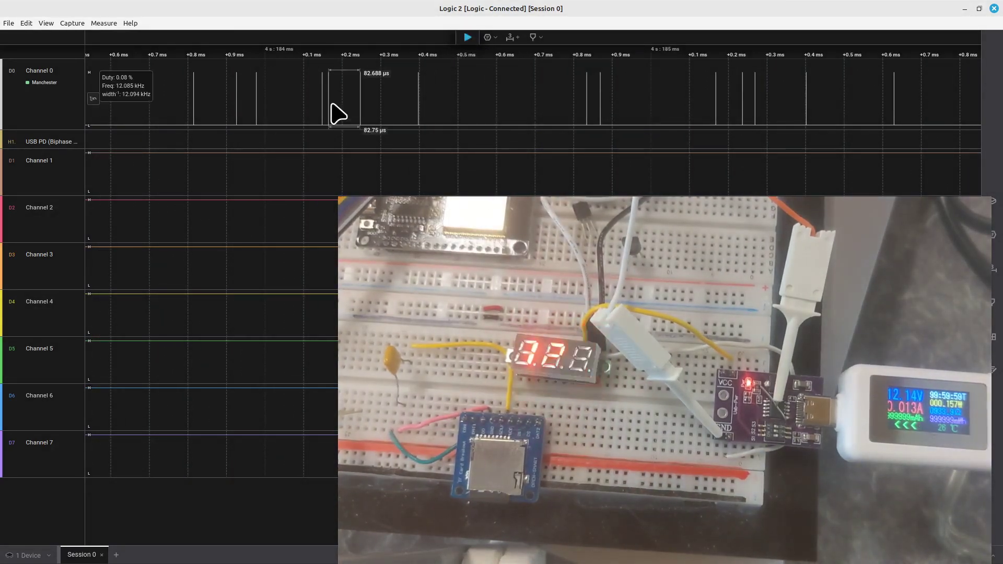
- Zoom in on one narrow pulse near 817 ms down to microsecond ticks
{"action": "scroll", "coordinate": [414, 134], "scroll_direction": "down", "scroll_amount": 5}
{"action": "scroll", "coordinate": [601, 90], "scroll_direction": "down", "scroll_amount": 2}
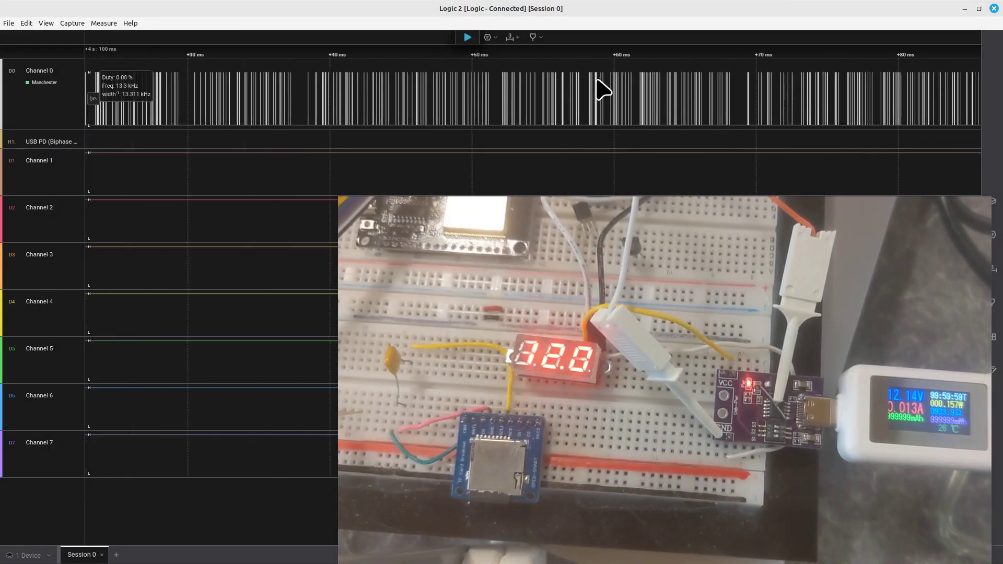
{"action": "scroll", "coordinate": [559, 108], "scroll_direction": "up", "scroll_amount": 10}
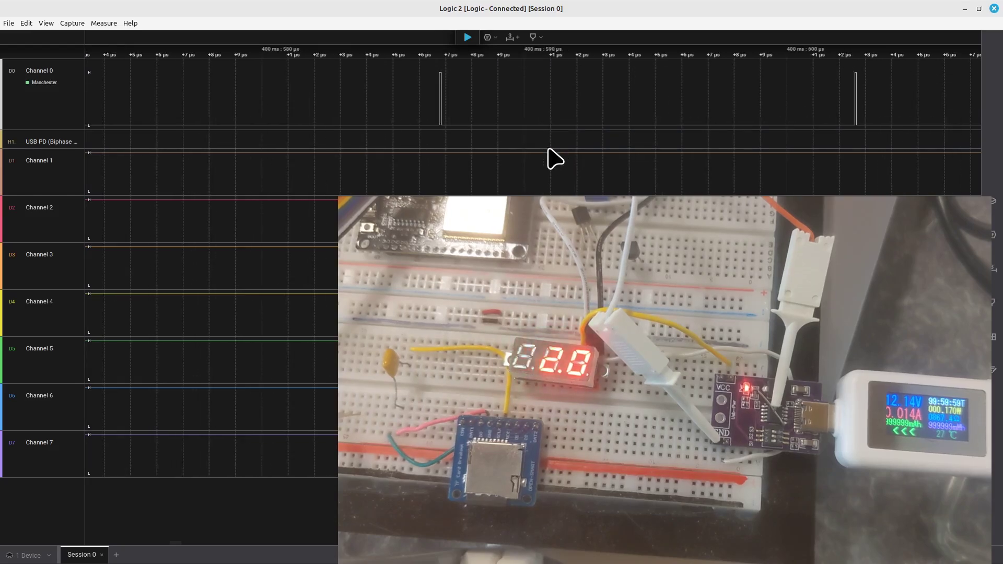
{"action": "scroll", "coordinate": [555, 157], "scroll_direction": "down", "scroll_amount": 10}
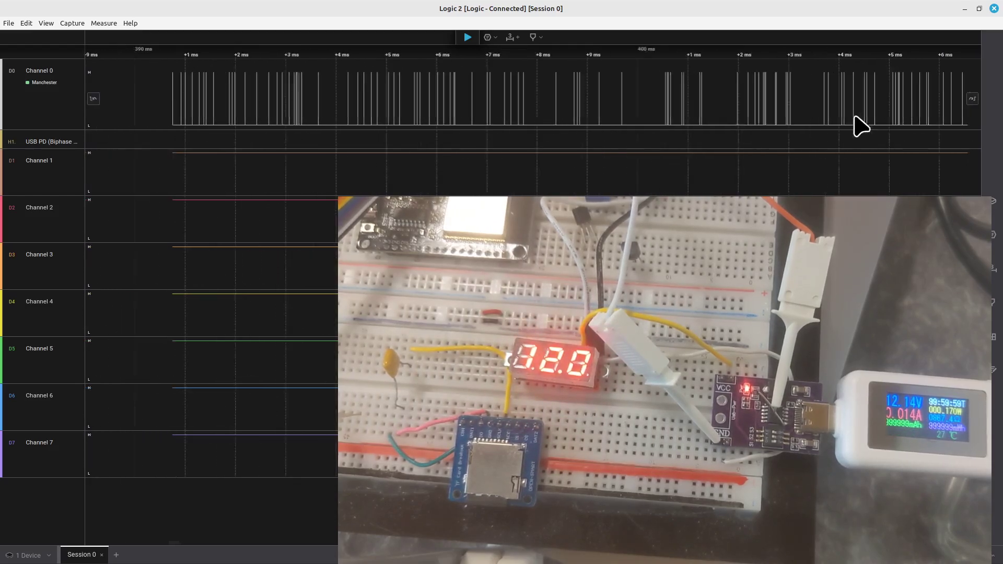
{"action": "scroll", "coordinate": [878, 127], "scroll_direction": "down", "scroll_amount": 4}
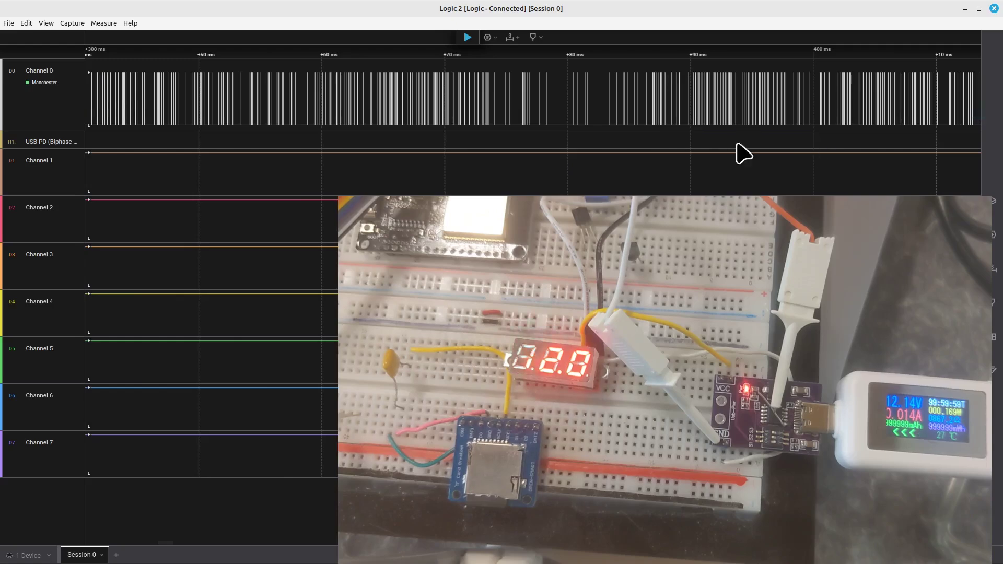
{"action": "scroll", "coordinate": [957, 104], "scroll_direction": "down", "scroll_amount": 5}
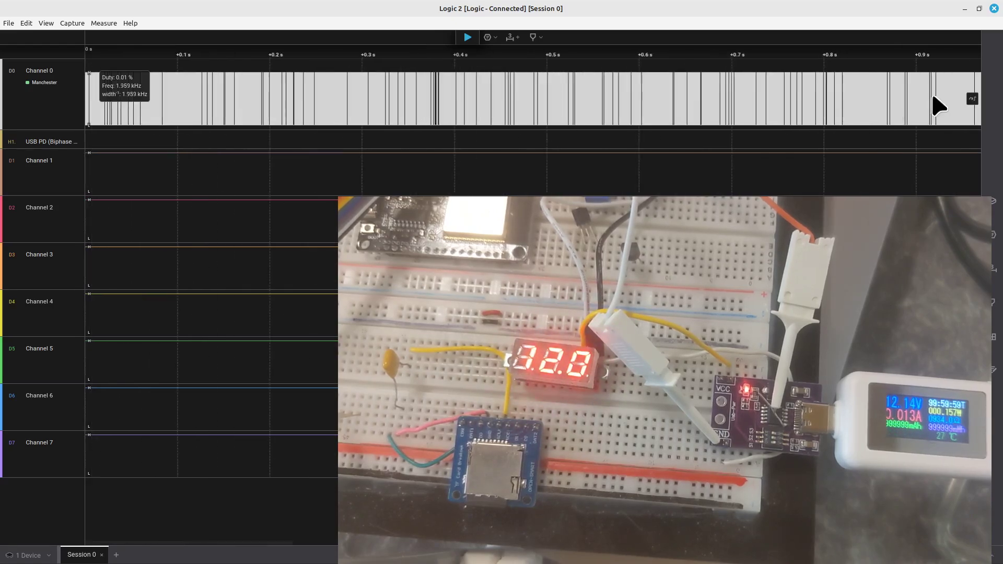
{"action": "scroll", "coordinate": [969, 102], "scroll_direction": "up", "scroll_amount": 6}
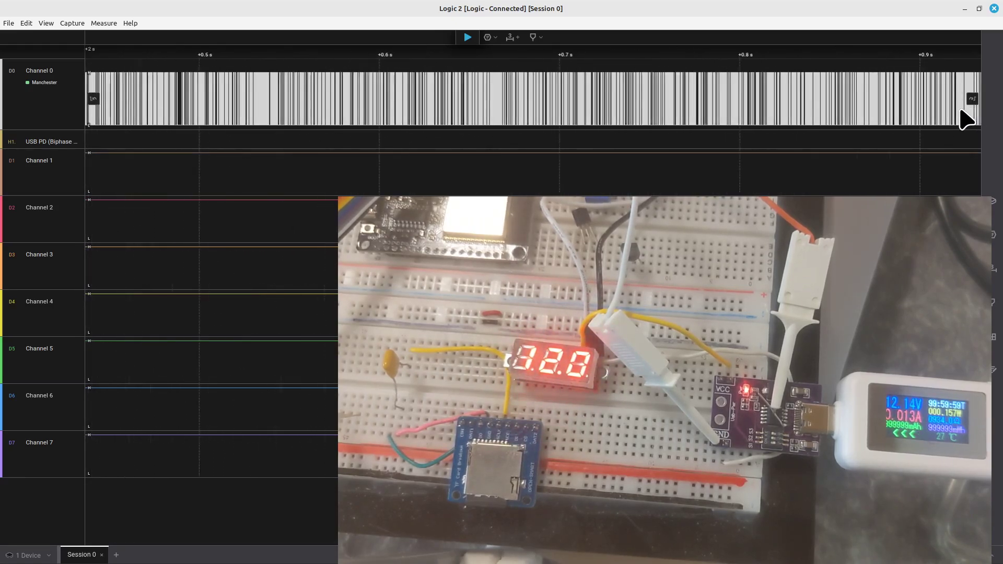
{"action": "scroll", "coordinate": [963, 116], "scroll_direction": "up", "scroll_amount": 3}
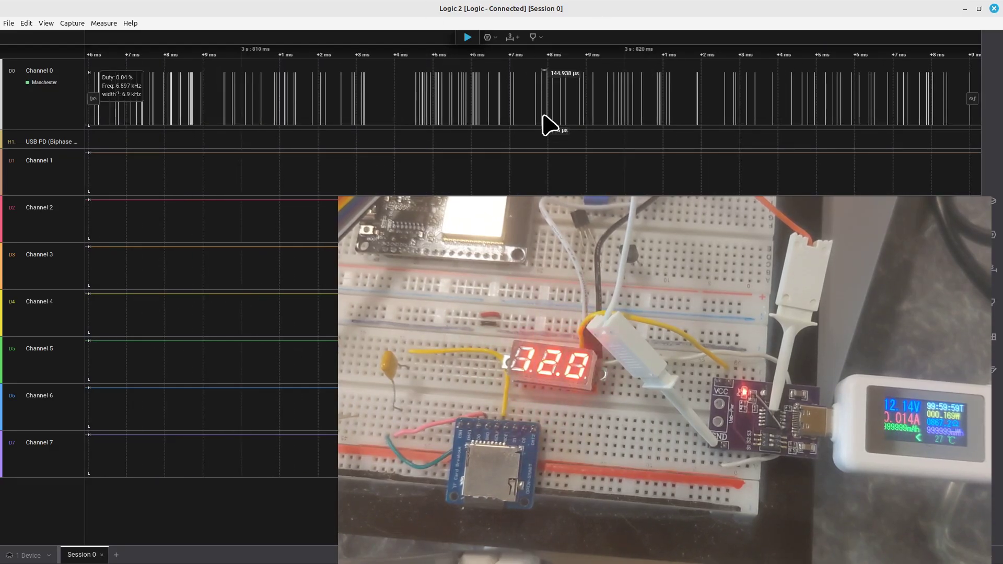
{"action": "scroll", "coordinate": [538, 93], "scroll_direction": "up", "scroll_amount": 10}
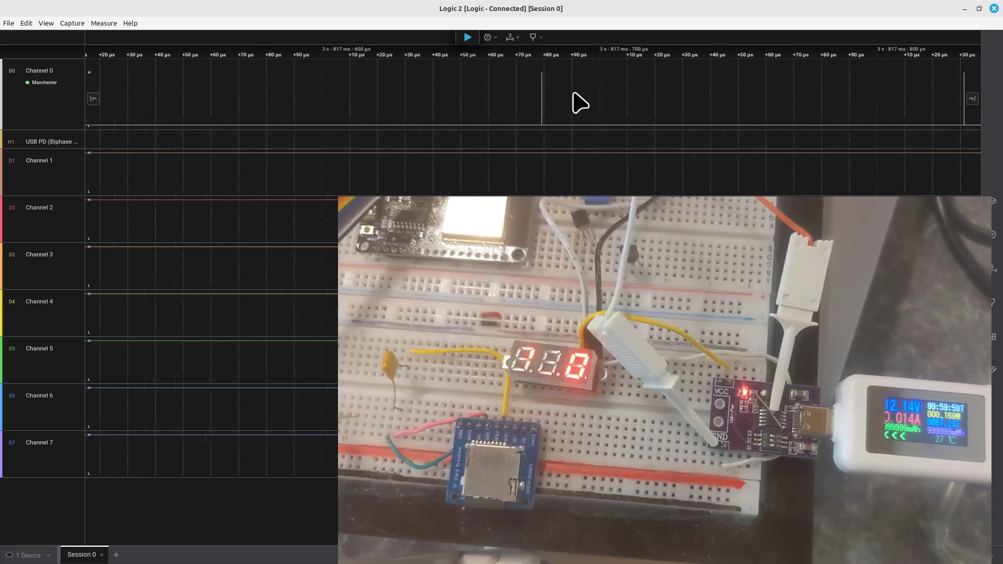
{"action": "scroll", "coordinate": [514, 99], "scroll_direction": "up", "scroll_amount": 5}
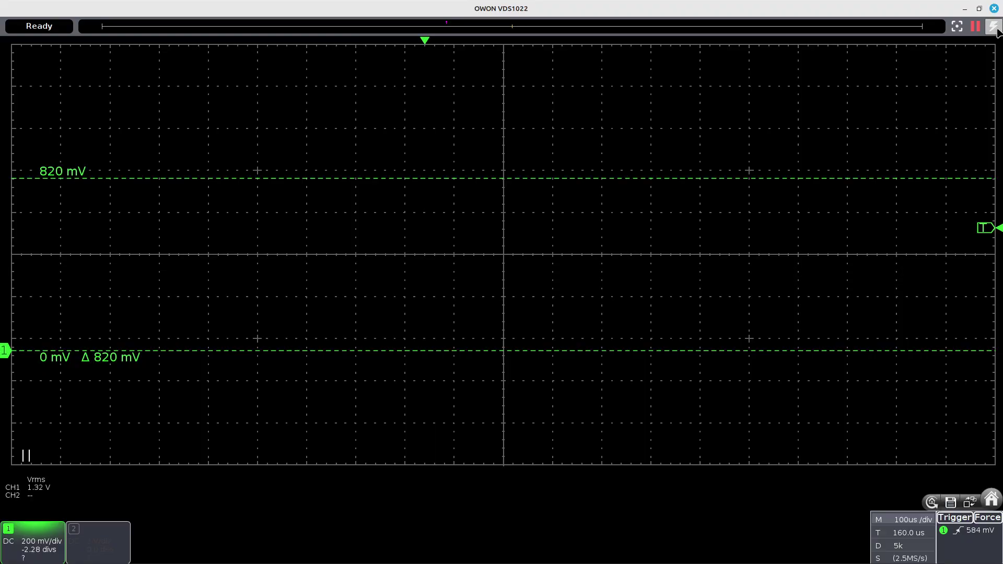
- Capture a single shot of the CC-line signal and adjust the timebase zoom
{"action": "left_click", "coordinate": [995, 27]}
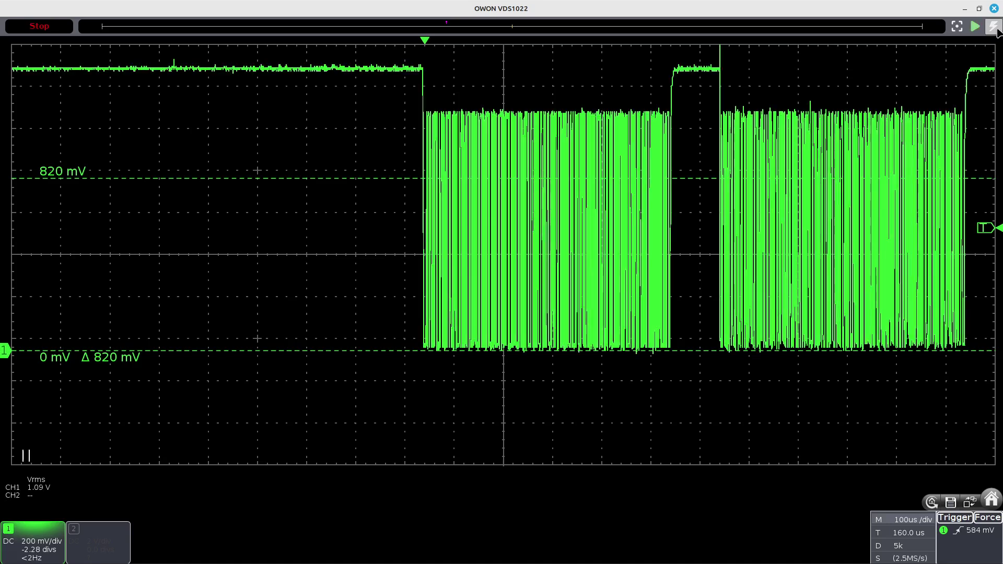
{"action": "scroll", "coordinate": [613, 255], "scroll_direction": "up", "scroll_amount": 3}
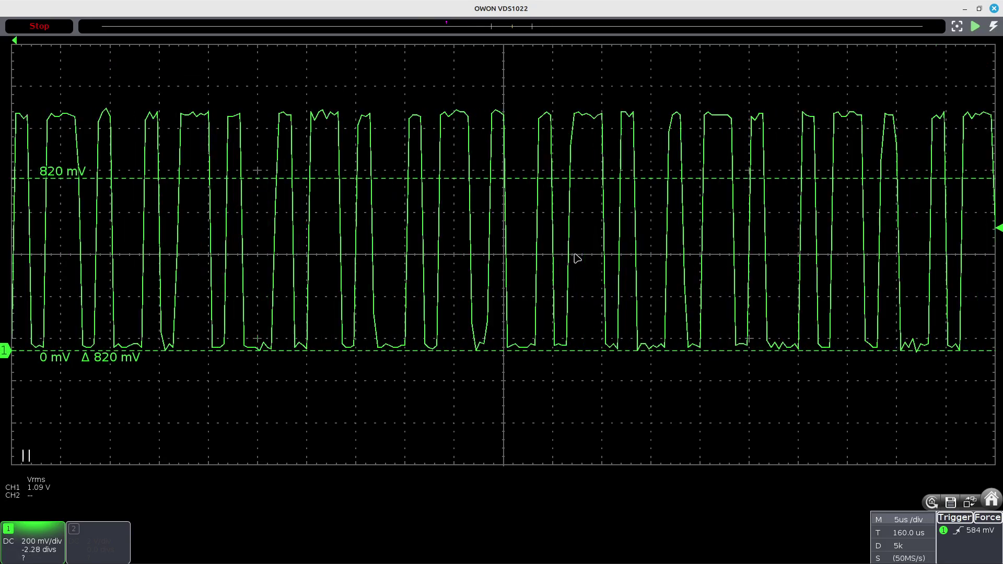
{"action": "scroll", "coordinate": [339, 235], "scroll_direction": "up", "scroll_amount": 4}
{"action": "scroll", "coordinate": [412, 212], "scroll_direction": "down", "scroll_amount": 4}
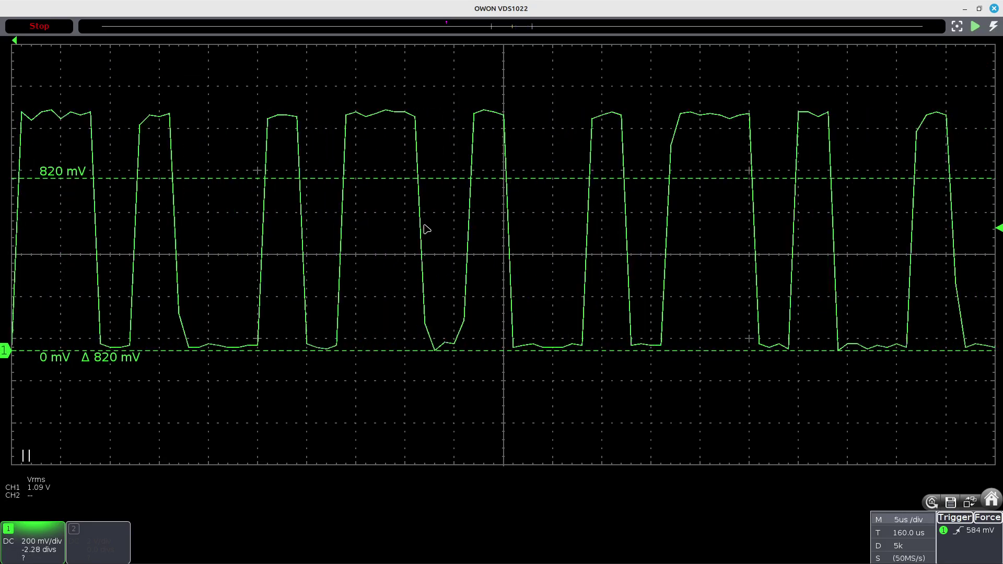
{"action": "scroll", "coordinate": [434, 235], "scroll_direction": "up", "scroll_amount": 4}
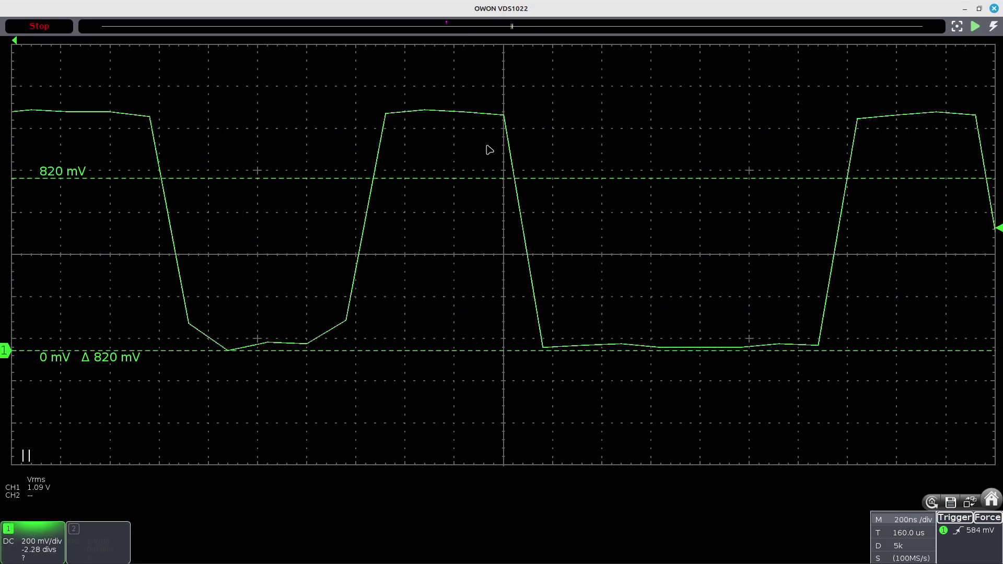
{"action": "scroll", "coordinate": [444, 188], "scroll_direction": "down", "scroll_amount": 4}
{"action": "scroll", "coordinate": [521, 227], "scroll_direction": "up", "scroll_amount": 2}
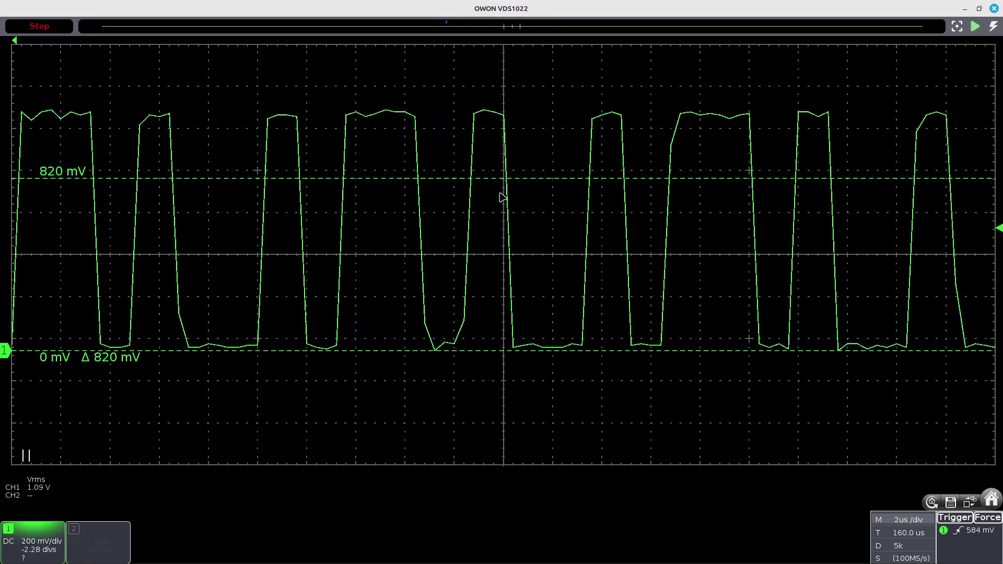
- Autoset for a fresh waveform and zoom in on the 0–820 mV pulse packets
{"action": "left_click", "coordinate": [993, 26]}
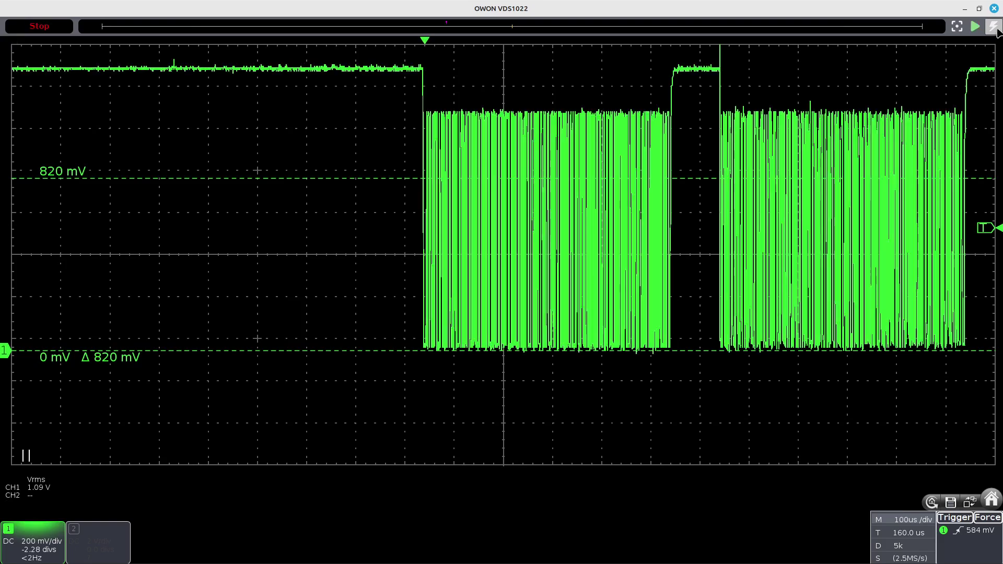
{"action": "scroll", "coordinate": [601, 258], "scroll_direction": "up", "scroll_amount": 3}
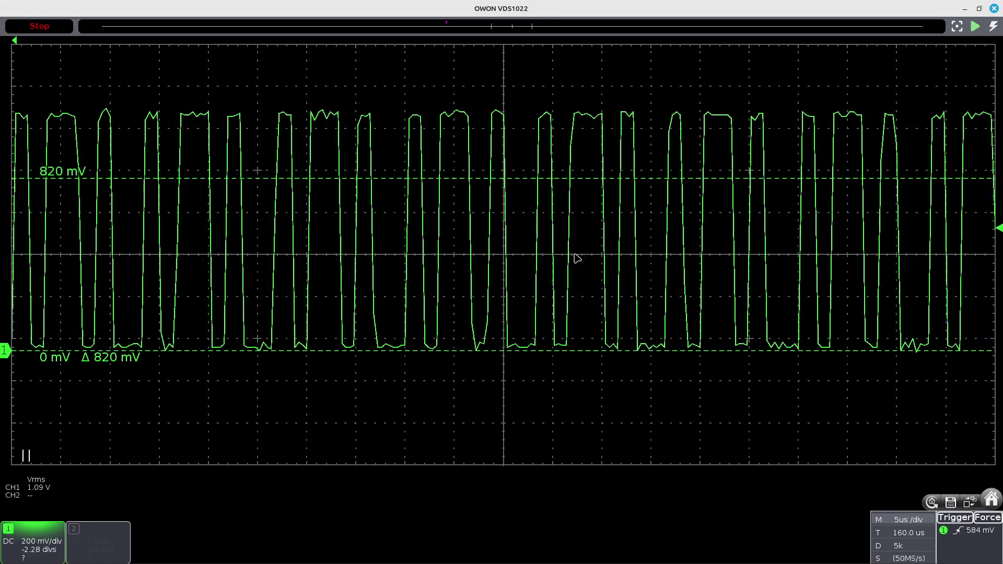
{"action": "scroll", "coordinate": [334, 238], "scroll_direction": "up", "scroll_amount": 2}
{"action": "scroll", "coordinate": [421, 225], "scroll_direction": "down", "scroll_amount": 2}
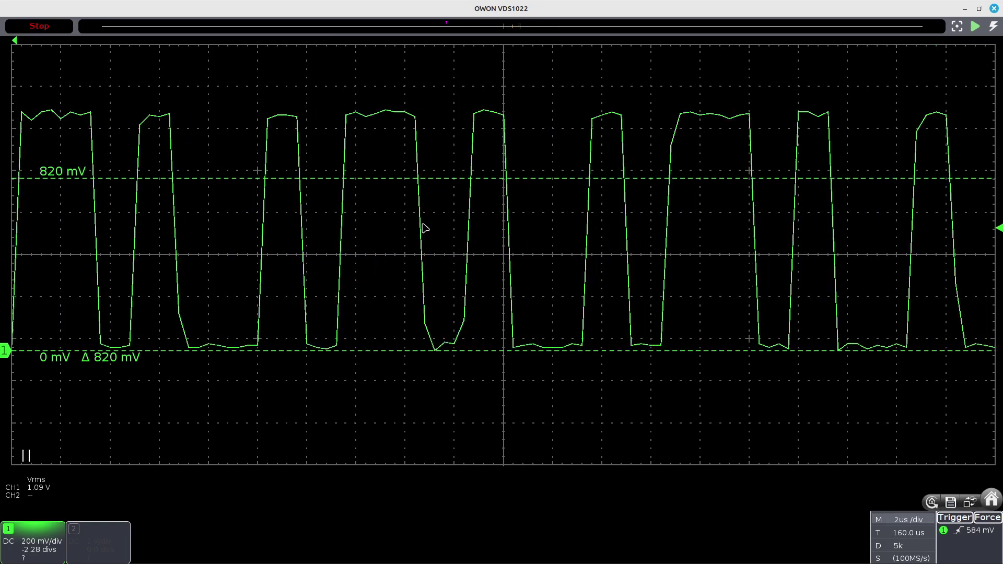
{"action": "scroll", "coordinate": [441, 209], "scroll_direction": "up", "scroll_amount": 3}
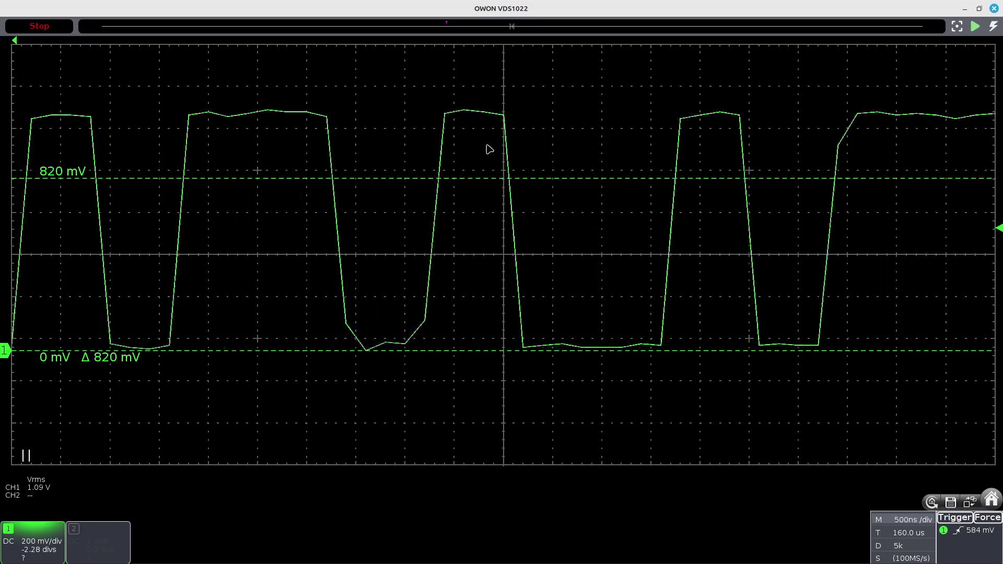
{"action": "scroll", "coordinate": [423, 141], "scroll_direction": "up", "scroll_amount": 1}
{"action": "scroll", "coordinate": [513, 226], "scroll_direction": "down", "scroll_amount": 4}
{"action": "scroll", "coordinate": [523, 228], "scroll_direction": "up", "scroll_amount": 2}
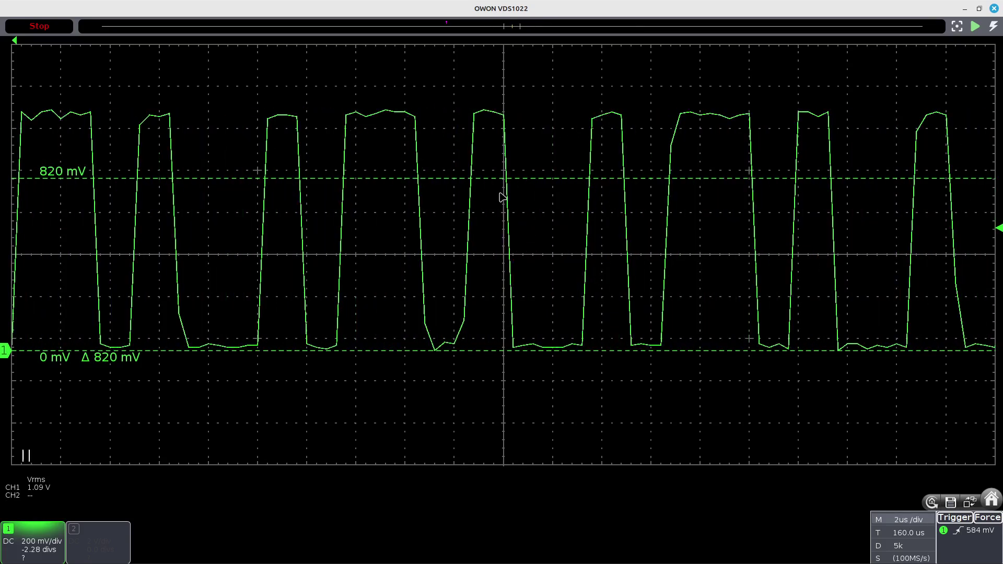
- Rearm the scope, then review the 3.3 V CMOS Logic Levels chart on SparkFun
{"action": "left_click", "coordinate": [992, 26]}
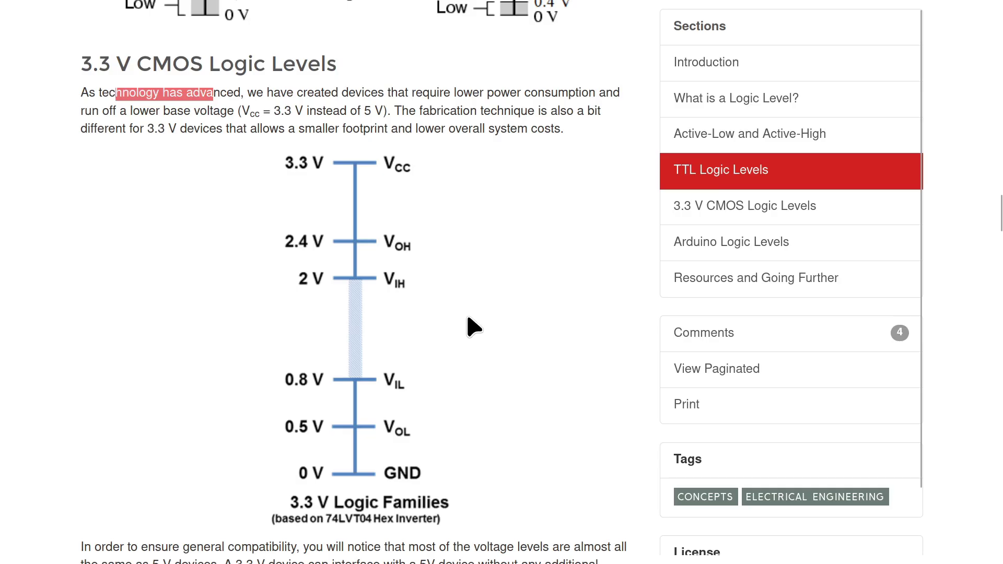
{"action": "left_click_drag", "start_coordinate": [93, 65], "coordinate": [289, 69]}
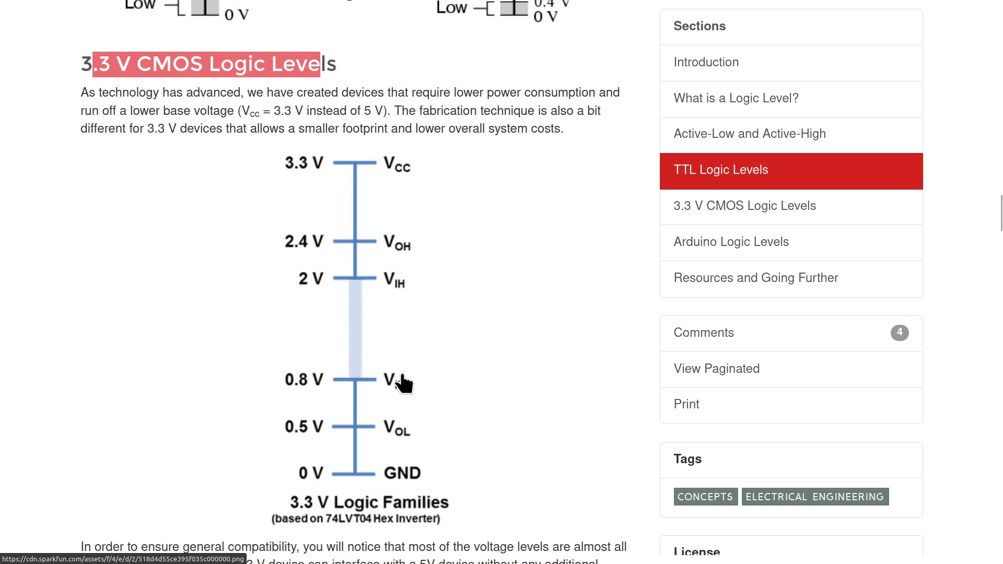
{"action": "scroll", "coordinate": [405, 381], "scroll_direction": "down", "scroll_amount": 2}
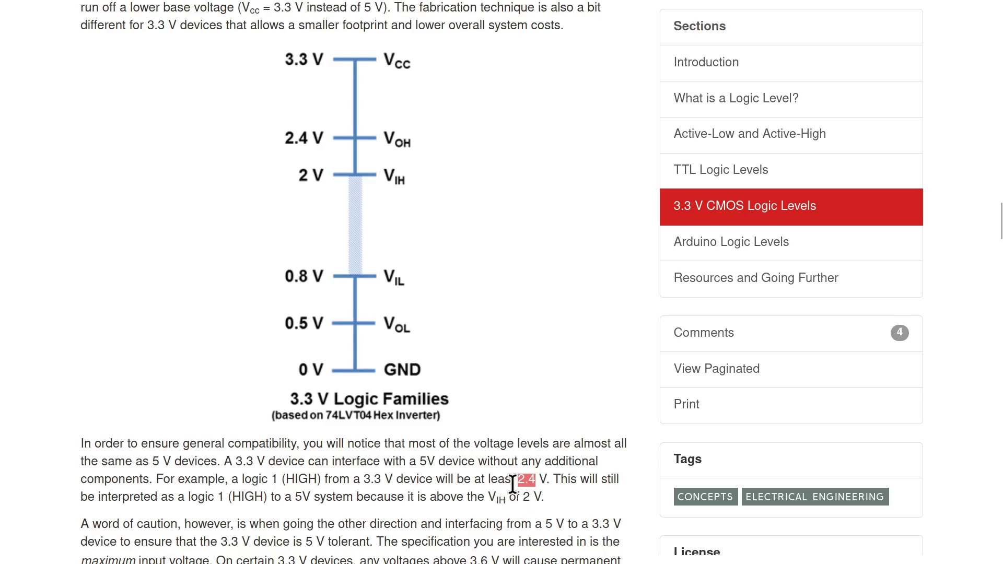
{"action": "scroll", "coordinate": [513, 484], "scroll_direction": "up", "scroll_amount": 8}
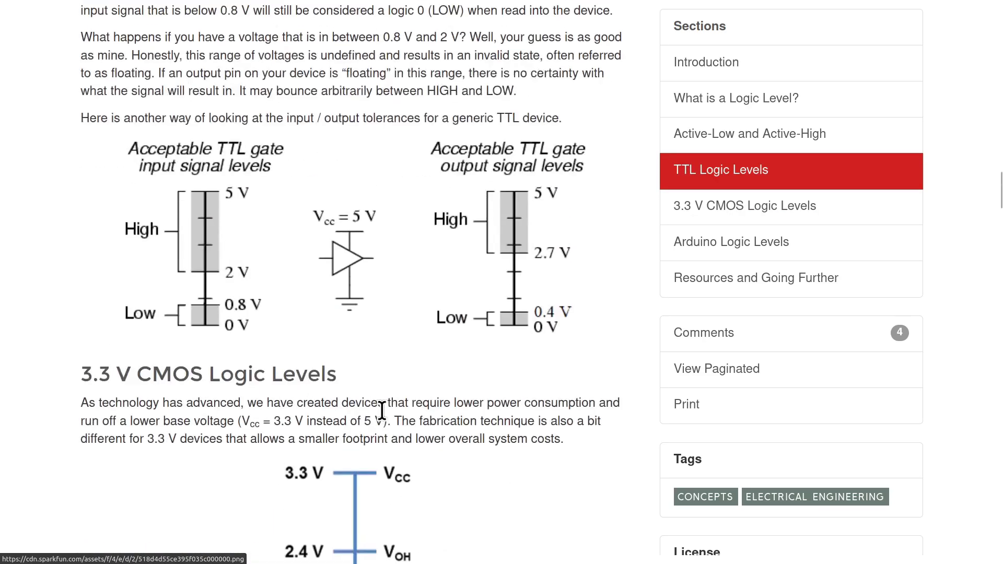
{"action": "scroll", "coordinate": [382, 410], "scroll_direction": "down", "scroll_amount": 4}
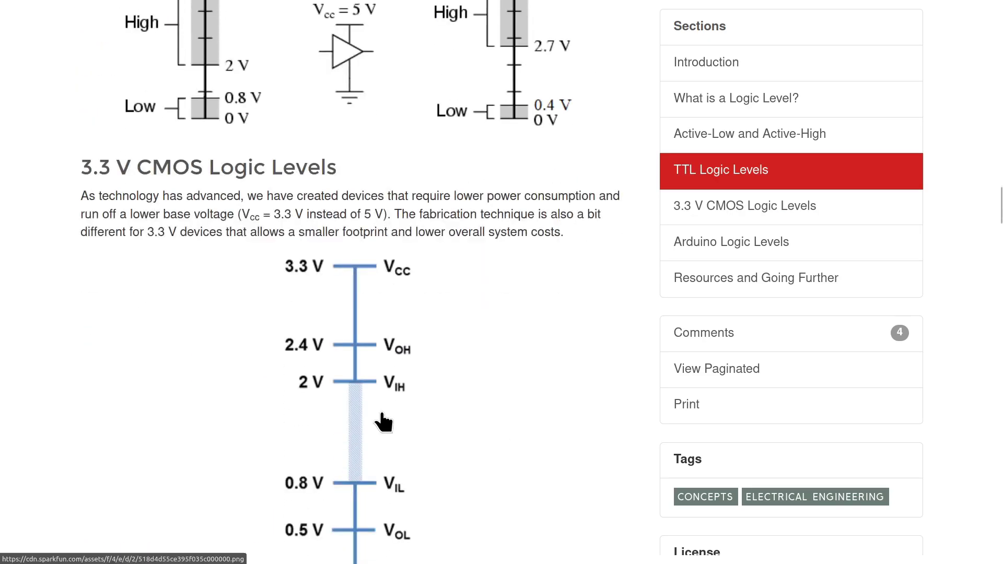
{"action": "scroll", "coordinate": [382, 413], "scroll_direction": "down", "scroll_amount": 2}
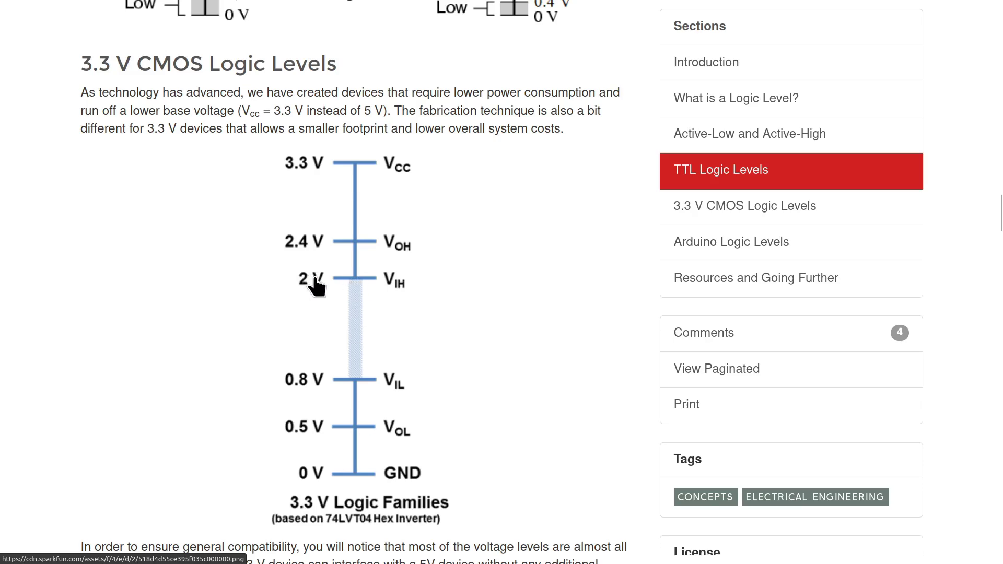
{"action": "scroll", "coordinate": [392, 418], "scroll_direction": "down", "scroll_amount": 4}
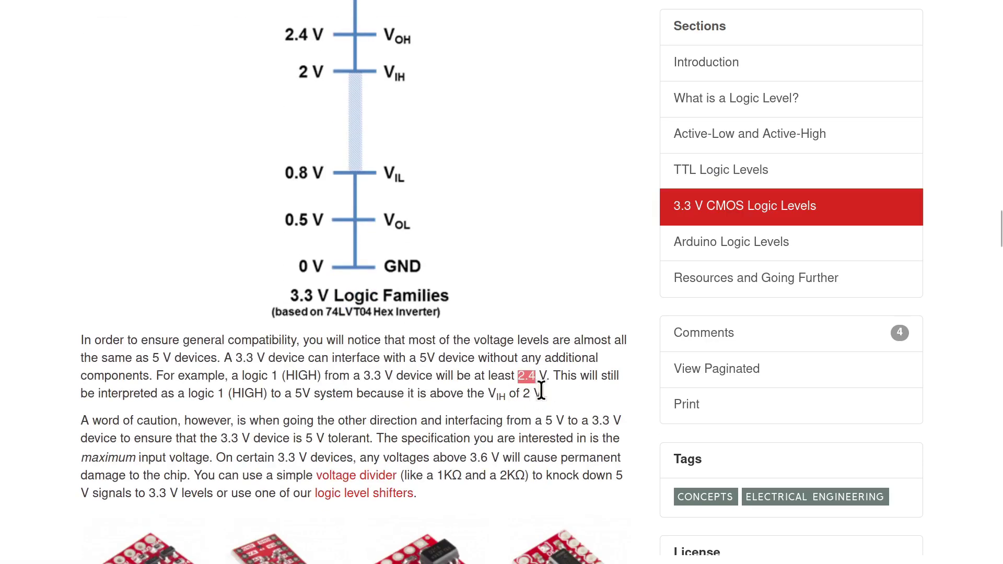
{"action": "left_click_drag", "start_coordinate": [546, 393], "coordinate": [526, 394]}
{"action": "scroll", "coordinate": [468, 468], "scroll_direction": "up", "scroll_amount": 4}
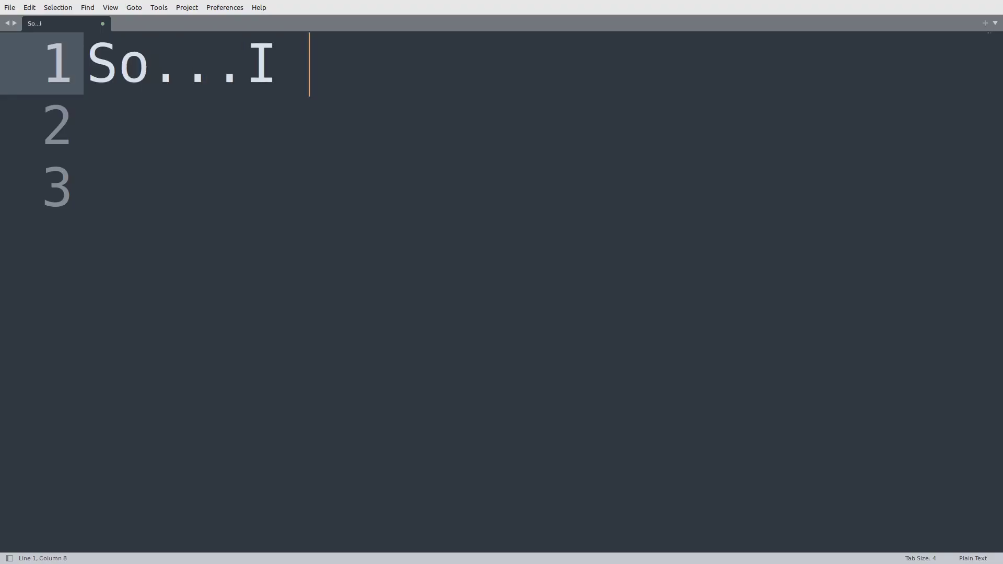
- Write the three-line note 'So...I built this', 'circuit....', 'It didn't work.'
{"action": "type", "text": "this"}
{"action": "key", "text": "Return"}
{"action": "type", "text": "circuit..."}
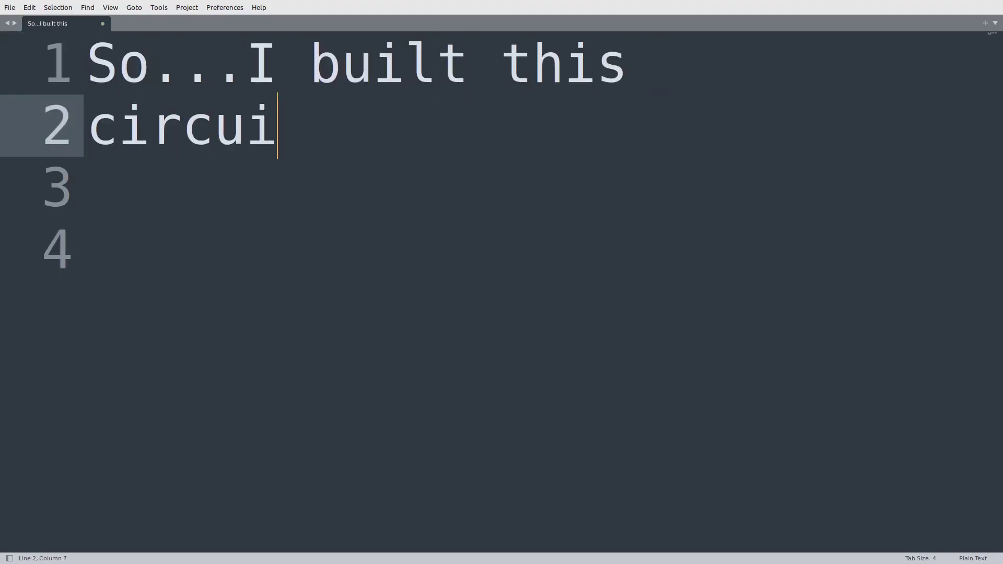
{"action": "type", "text": "."}
{"action": "key", "text": "Return"}
{"action": "type", "text": "It didn't work. :"}
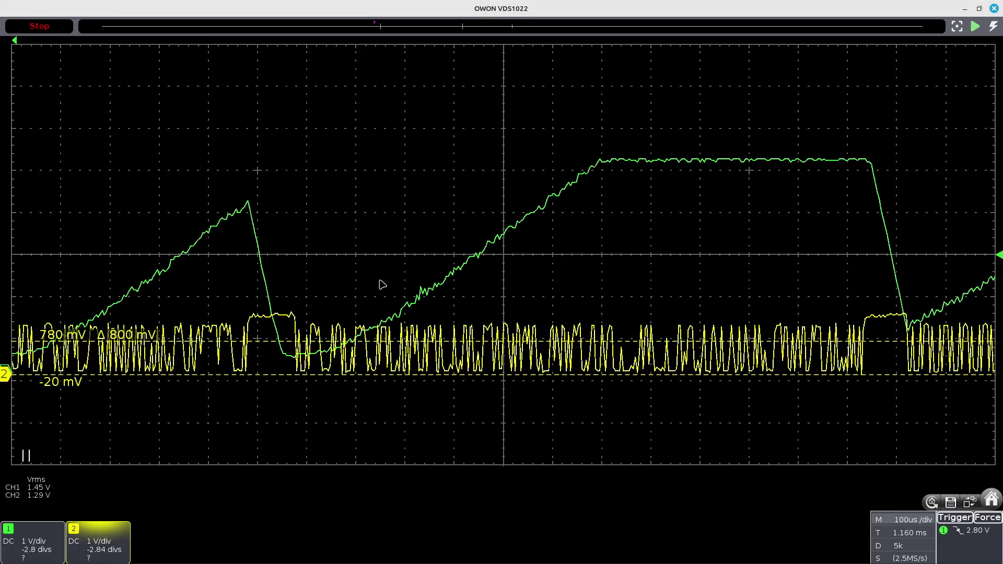
- Zoom the stopped CC-line capture's timebase in and out, settling at 200 us/div
{"action": "scroll", "coordinate": [379, 309], "scroll_direction": "up", "scroll_amount": 5}
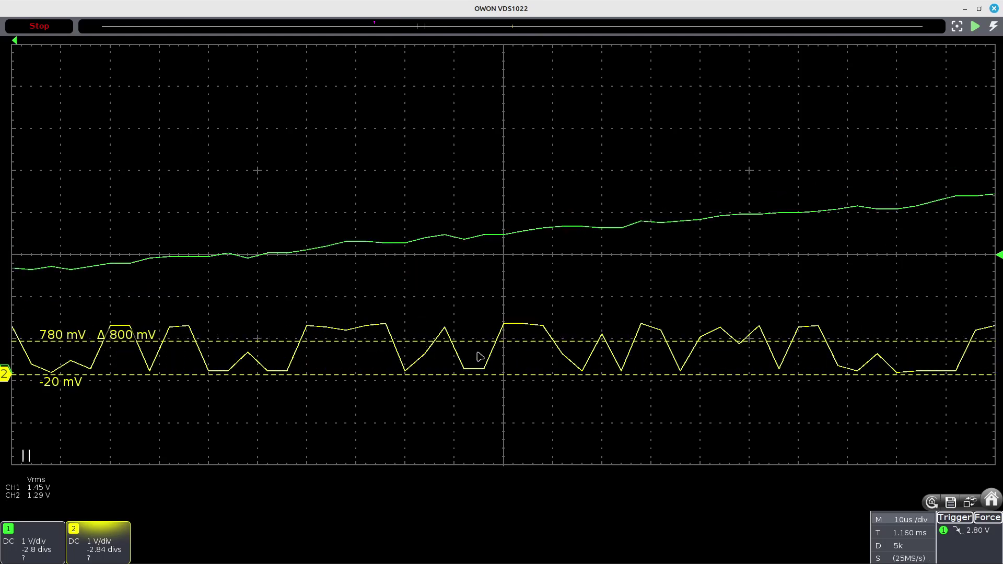
{"action": "scroll", "coordinate": [484, 393], "scroll_direction": "down", "scroll_amount": 2}
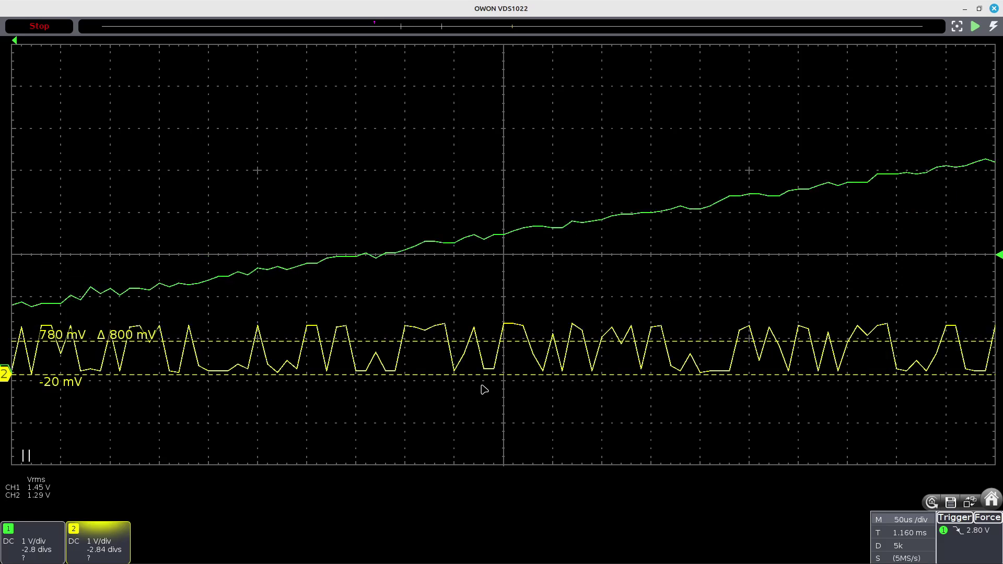
{"action": "scroll", "coordinate": [437, 360], "scroll_direction": "down", "scroll_amount": 1}
{"action": "scroll", "coordinate": [460, 348], "scroll_direction": "up", "scroll_amount": 3}
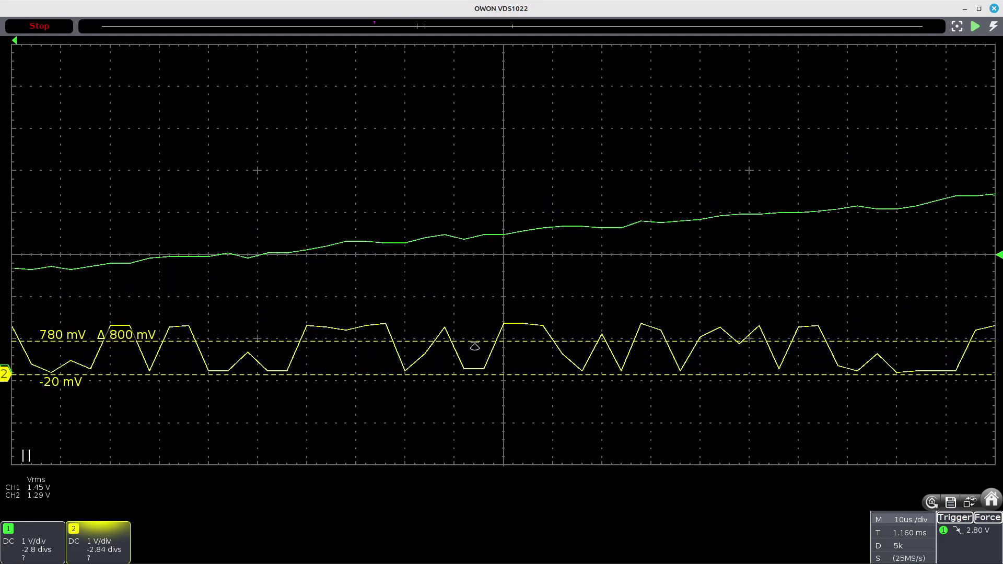
{"action": "scroll", "coordinate": [423, 398], "scroll_direction": "down", "scroll_amount": 3}
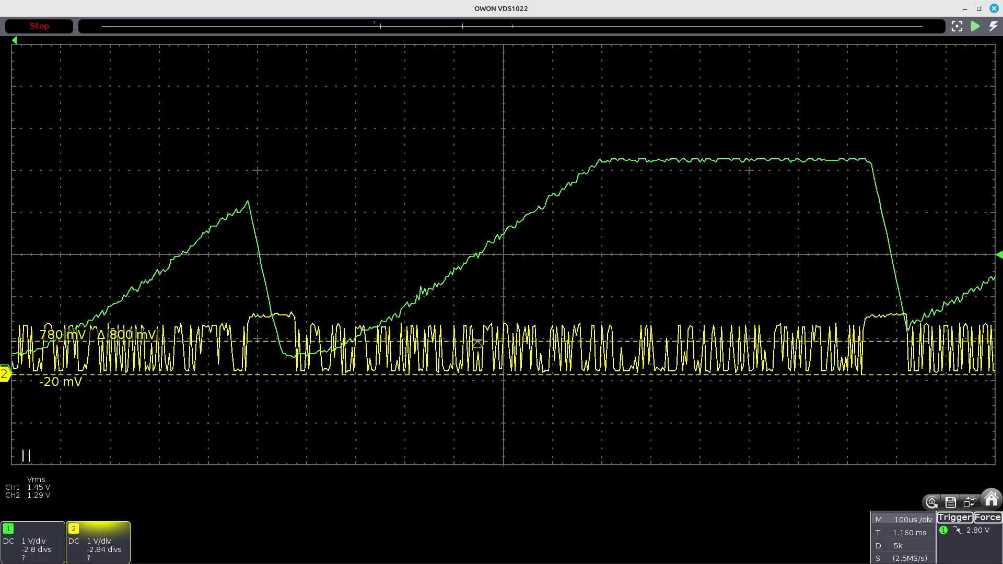
{"action": "scroll", "coordinate": [494, 334], "scroll_direction": "down", "scroll_amount": 1}
{"action": "scroll", "coordinate": [495, 336], "scroll_direction": "up", "scroll_amount": 2}
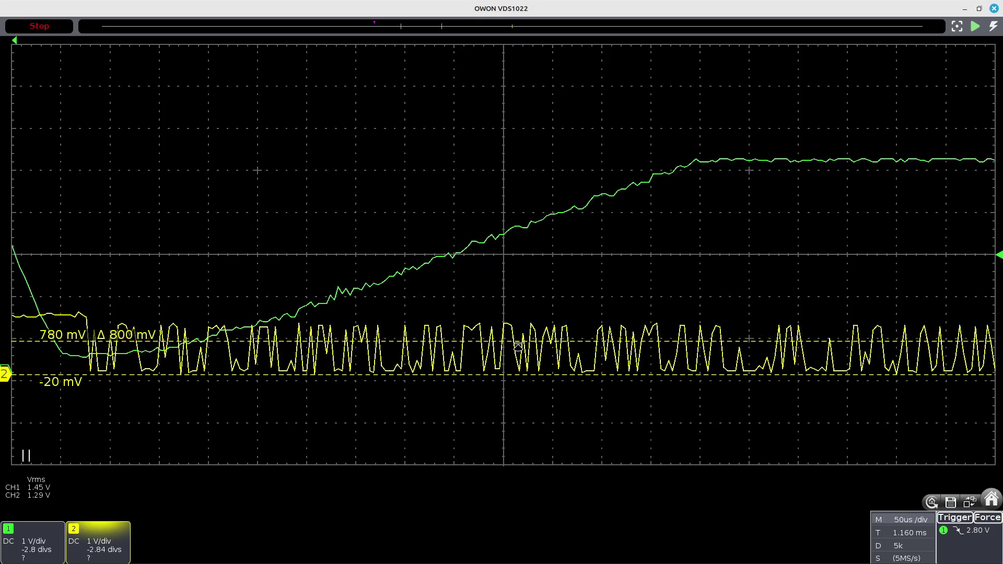
{"action": "scroll", "coordinate": [518, 346], "scroll_direction": "down", "scroll_amount": 2}
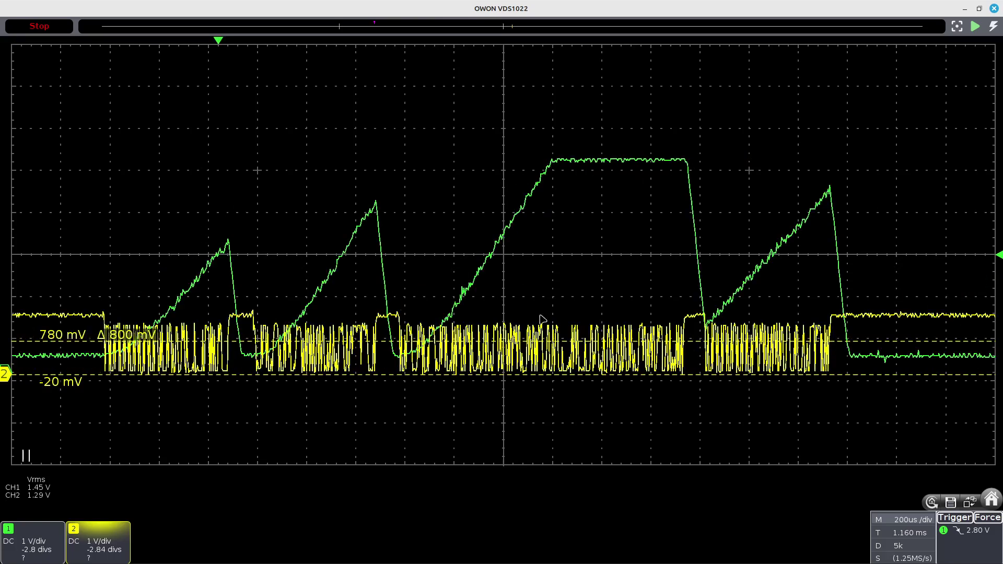
- In the MCP616 datasheet, highlight the 190 gain-bandwidth and 0.08 V/µs slew rate values
{"action": "key", "text": "alt+Tab"}
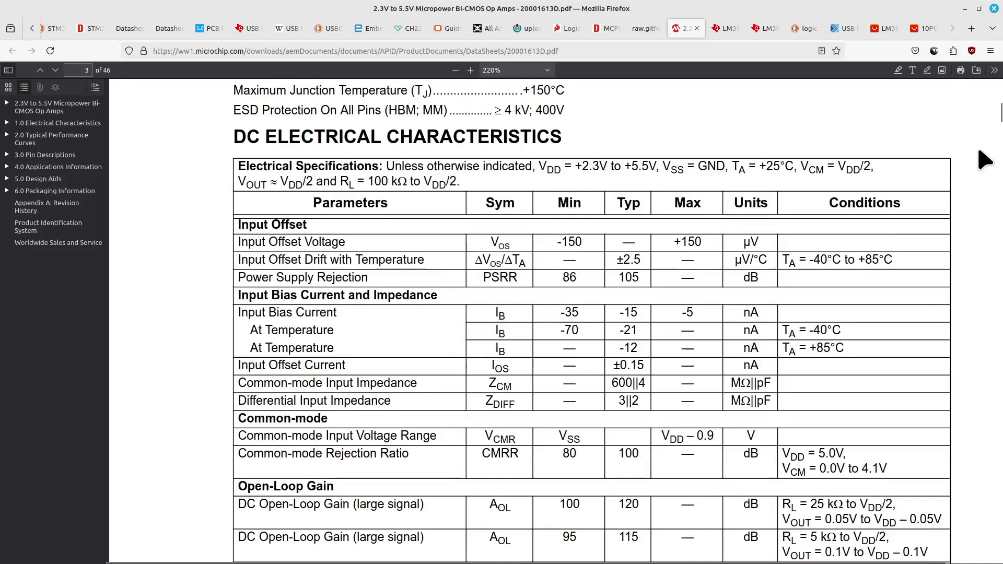
{"action": "scroll", "coordinate": [646, 341], "scroll_direction": "down", "scroll_amount": 15}
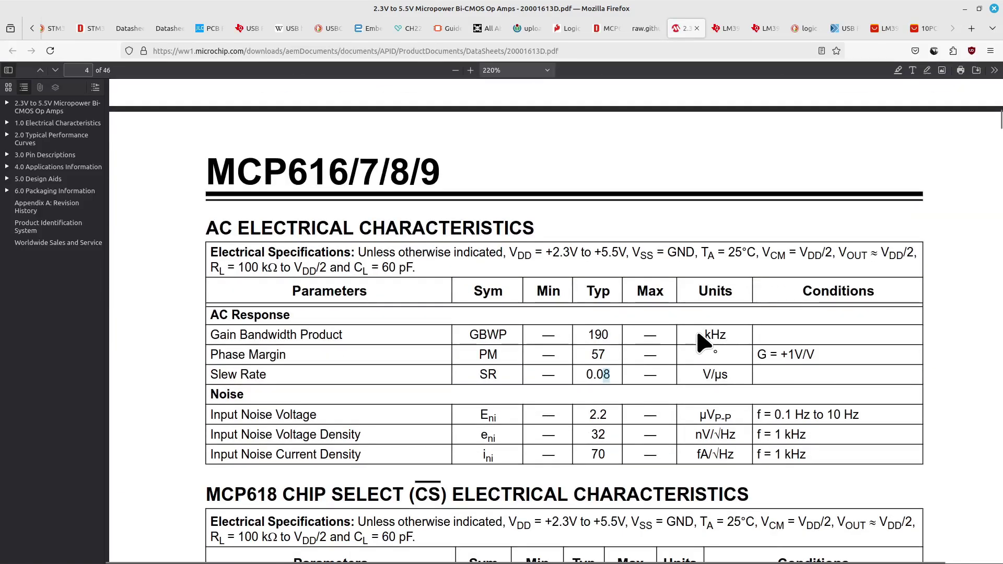
{"action": "left_click_drag", "start_coordinate": [594, 336], "coordinate": [632, 349]}
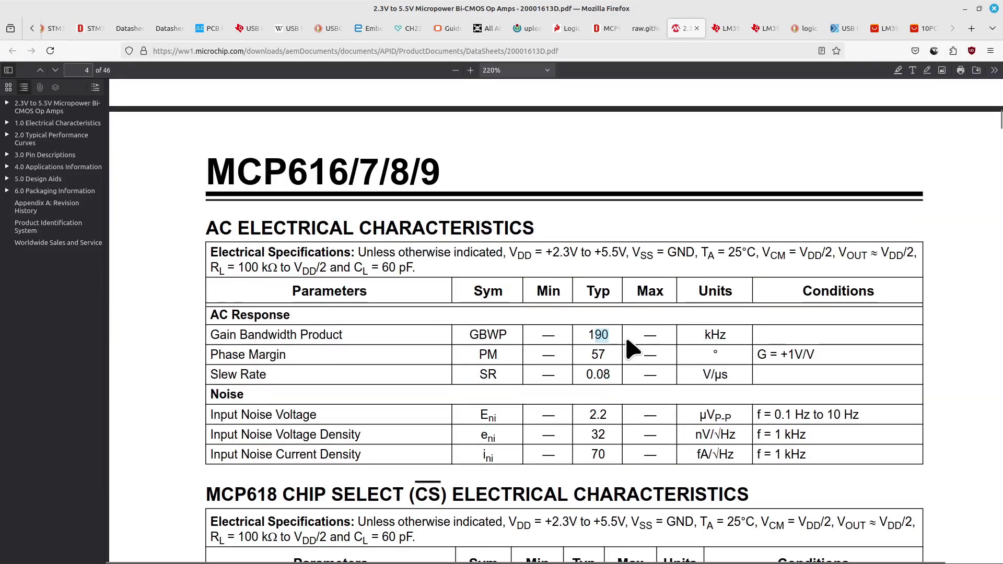
{"action": "double_click", "coordinate": [601, 374]}
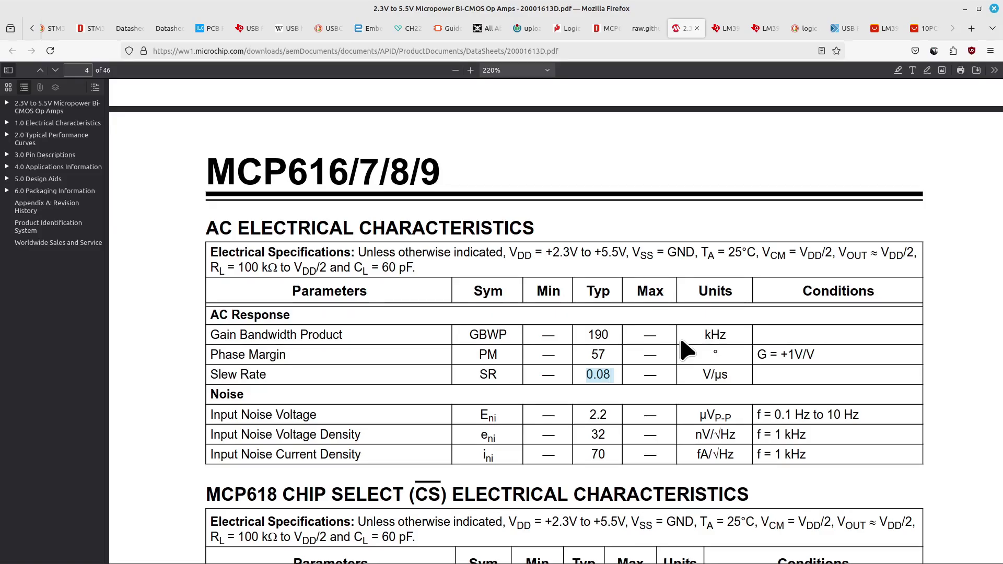
- Back on the scope, zoom the capture to a 500 us/div timebase
{"action": "key", "text": "alt+Tab"}
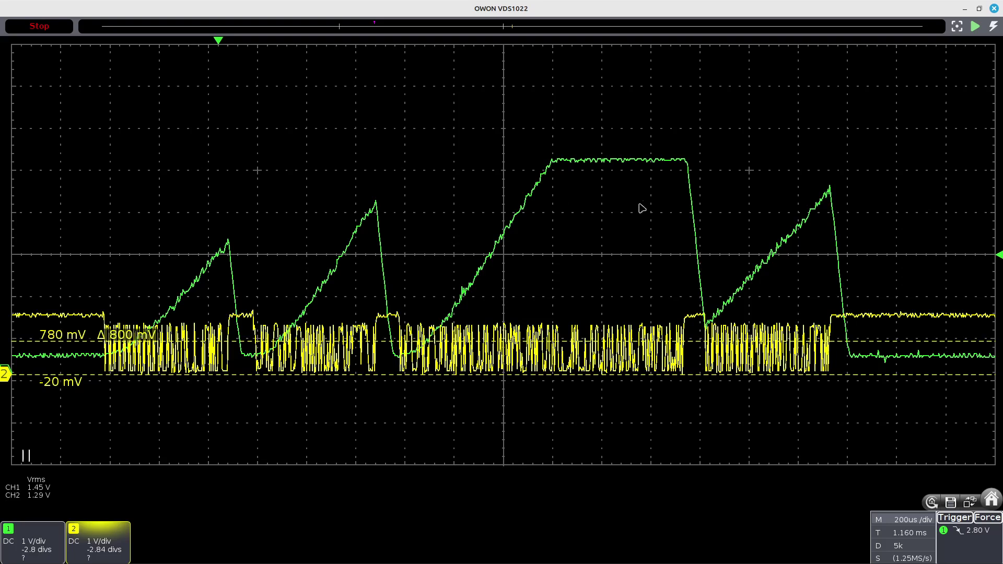
{"action": "scroll", "coordinate": [463, 334], "scroll_direction": "up", "scroll_amount": 4}
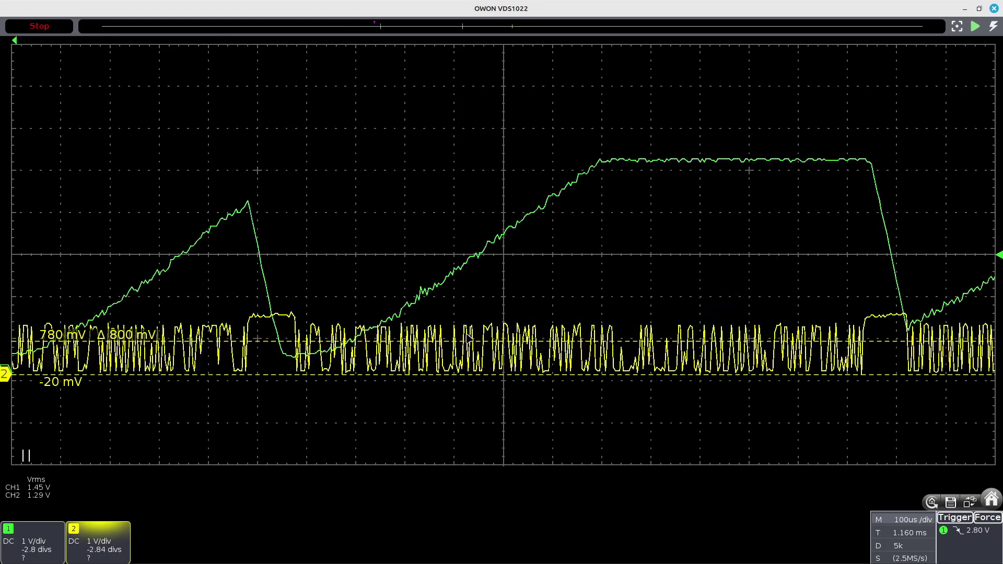
{"action": "scroll", "coordinate": [460, 346], "scroll_direction": "down", "scroll_amount": 5}
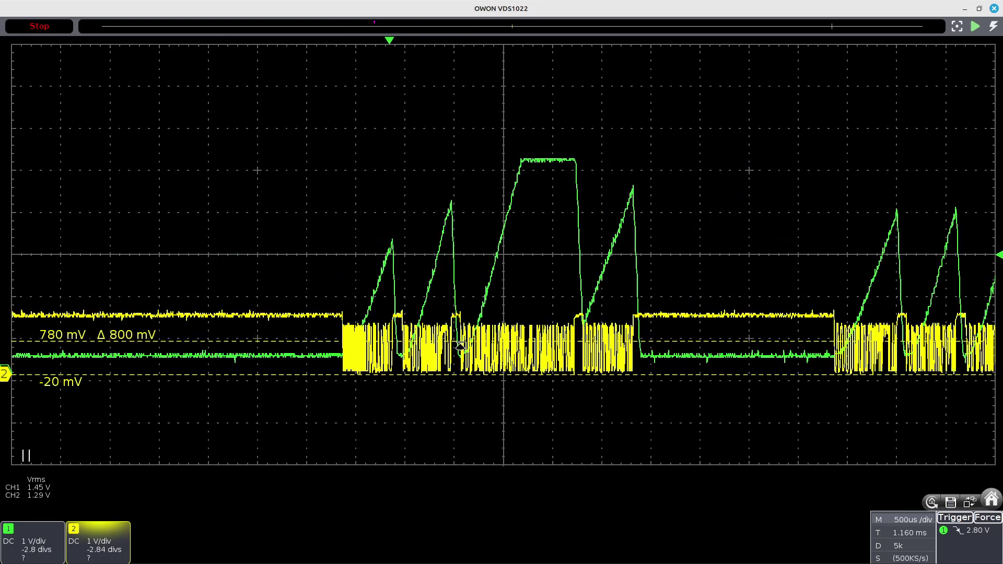
{"action": "key", "text": "alt+Tab"}
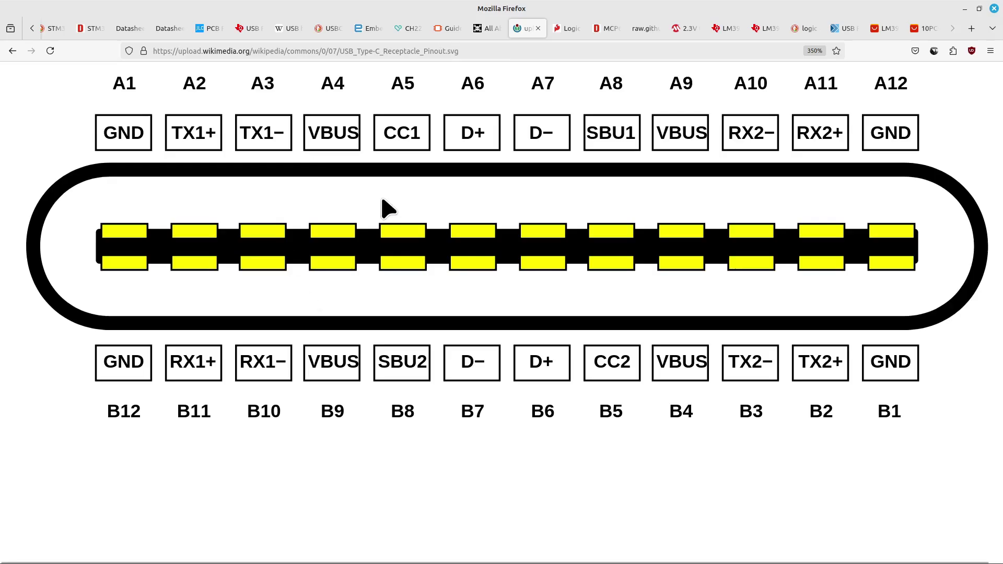